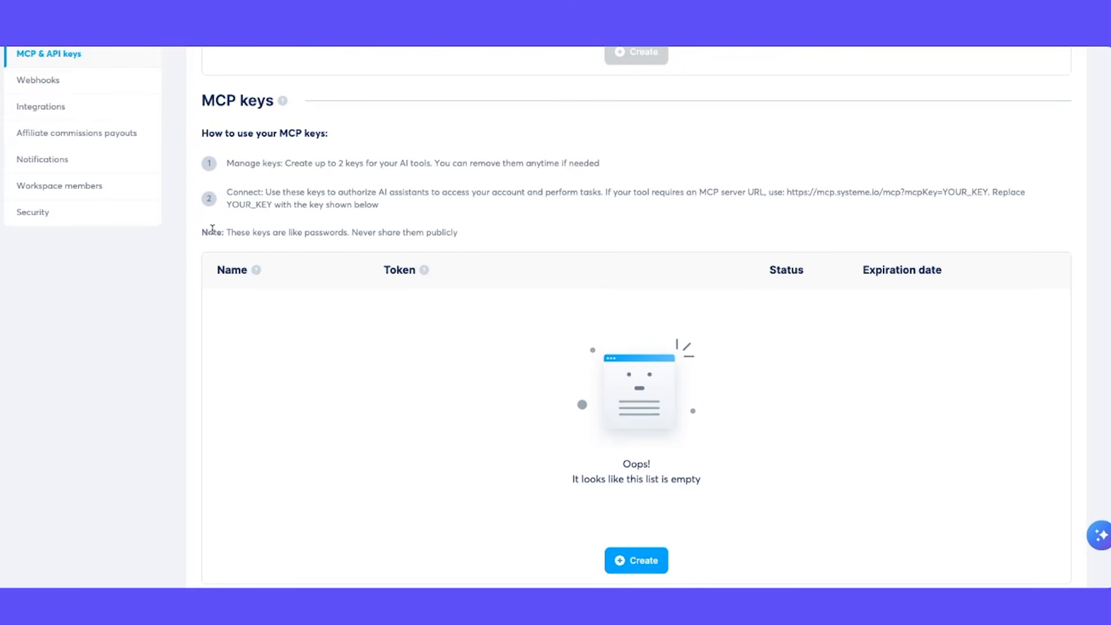
# Step: Create an MCP key named Claude that expires August 01, 2026 at 12:00 AM, and copy its token
pyautogui.click(620, 561)
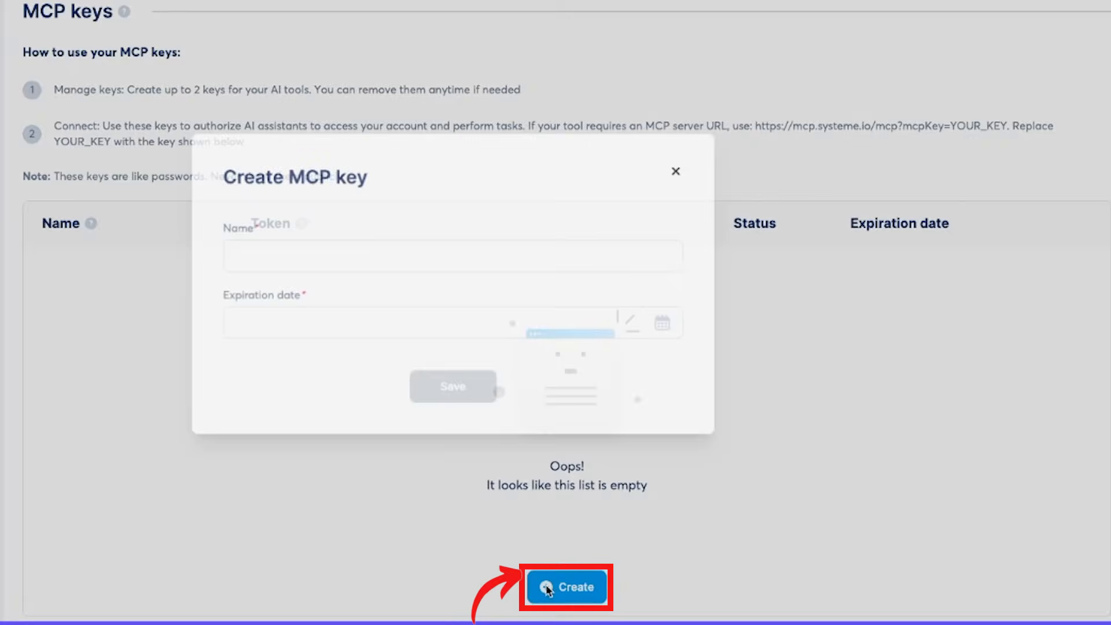
pyautogui.click(270, 264)
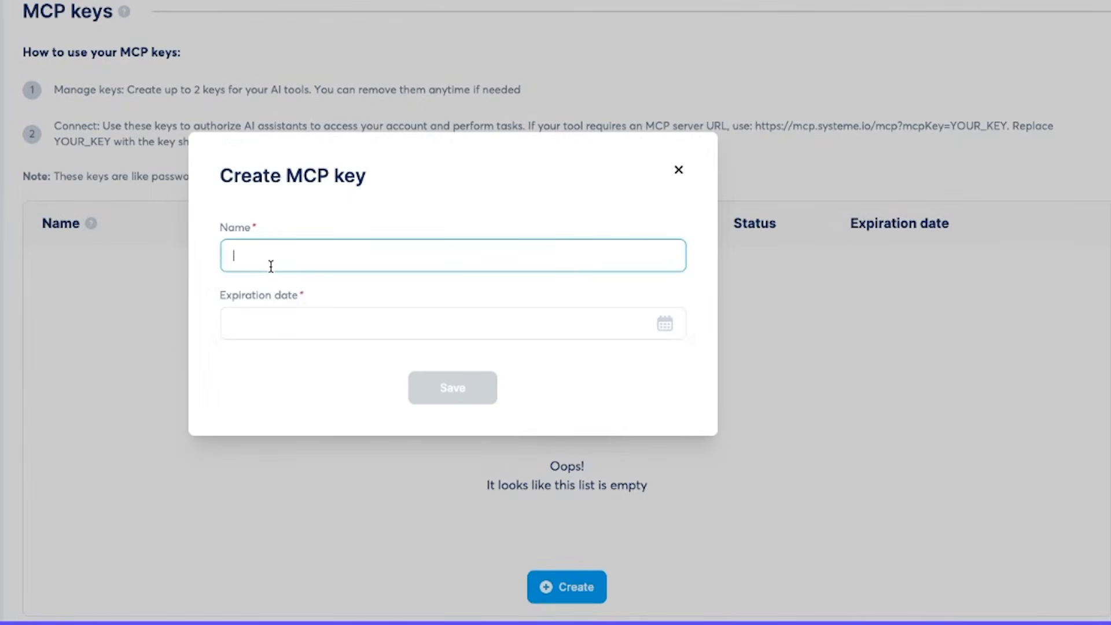
pyautogui.write('Claude')
pyautogui.click(306, 370)
pyautogui.click(313, 323)
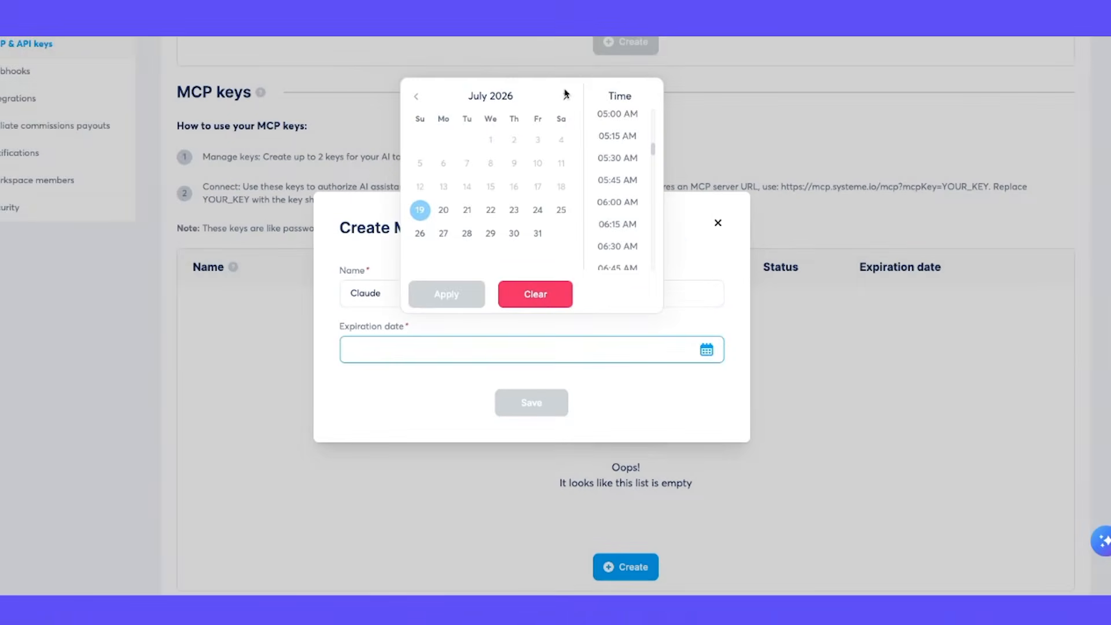
pyautogui.click(566, 98)
pyautogui.click(561, 140)
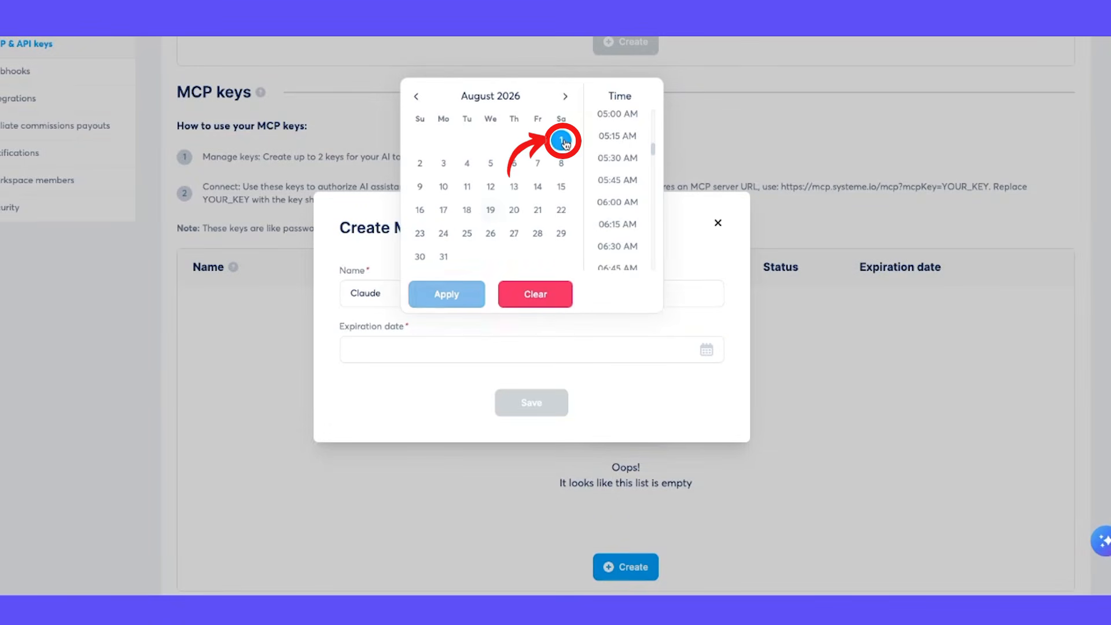
pyautogui.click(452, 294)
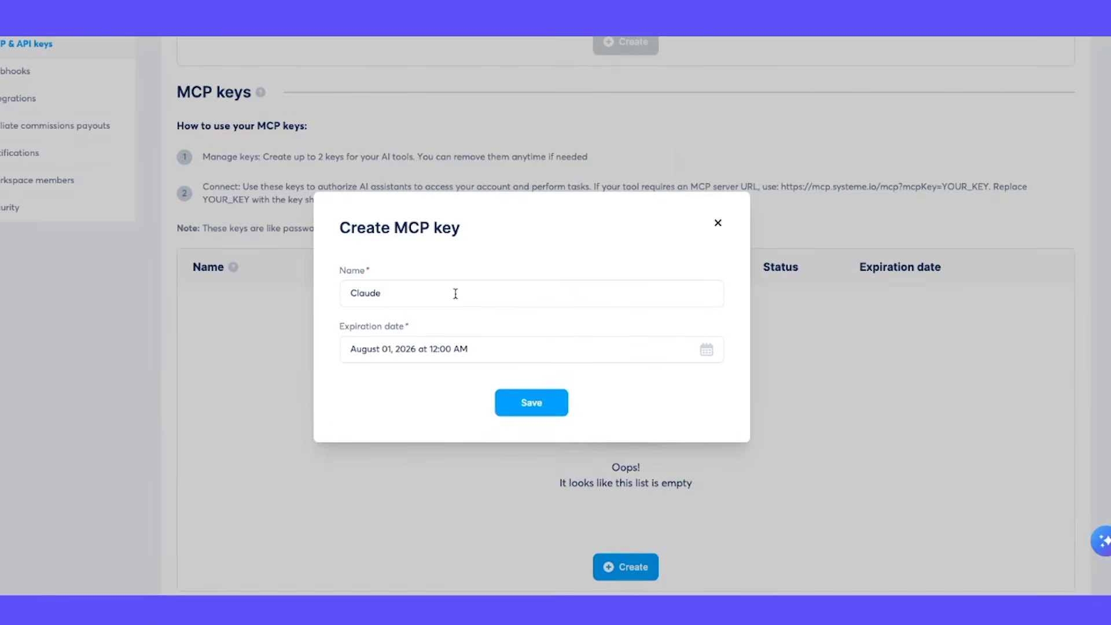
pyautogui.click(533, 405)
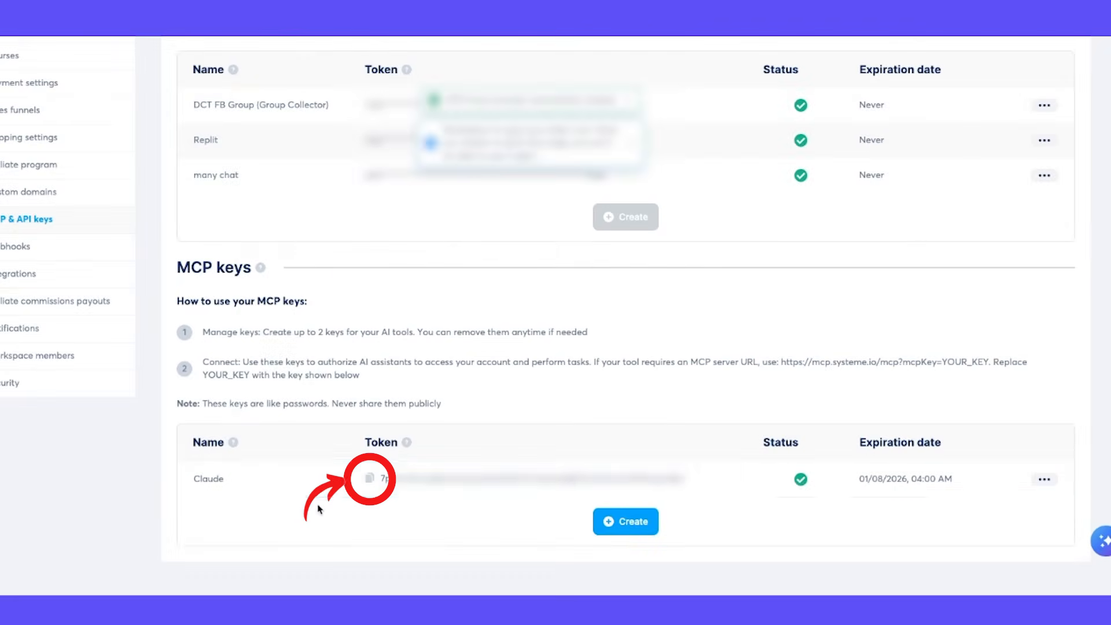
pyautogui.click(370, 480)
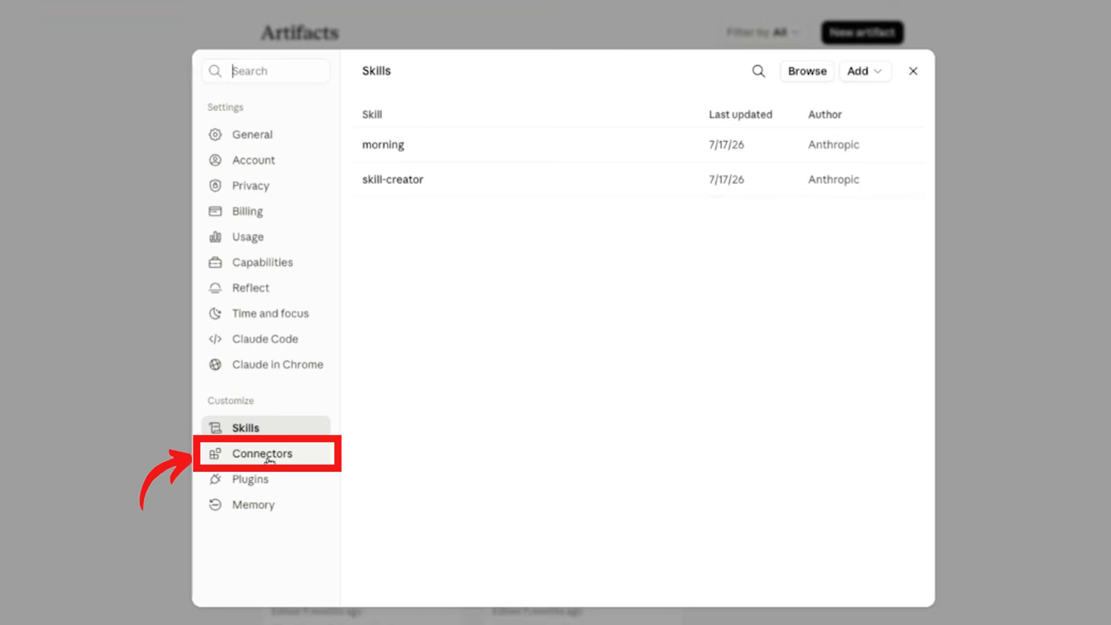
# Step: In Claude's connector settings, start a custom connector named Systeme io and paste the MCP key as its remote MCP server URL
pyautogui.click(268, 460)
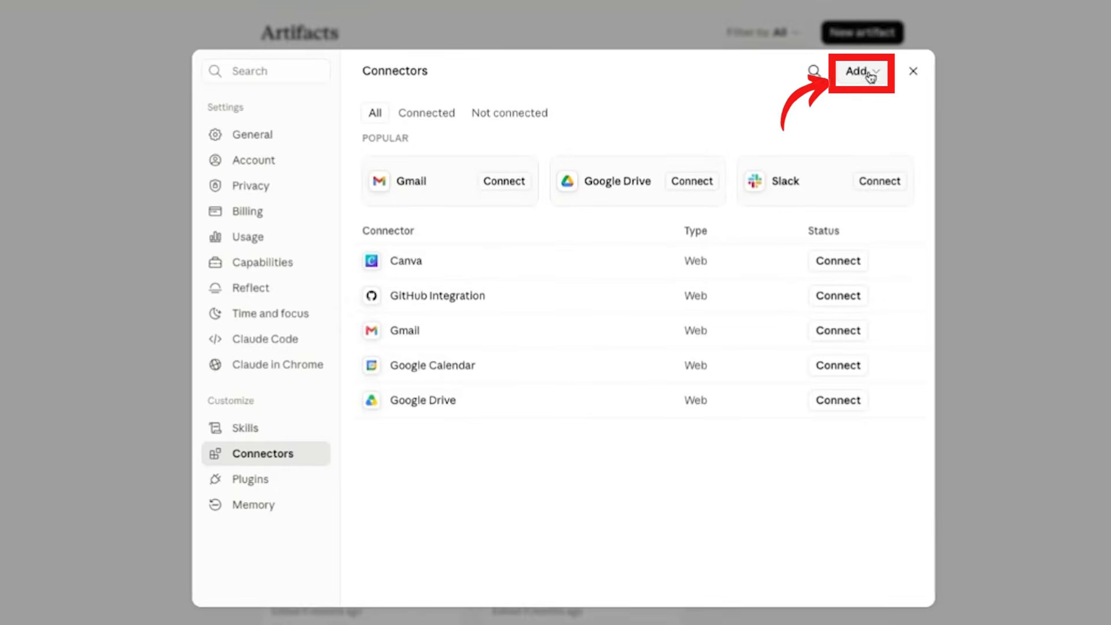
pyautogui.click(870, 77)
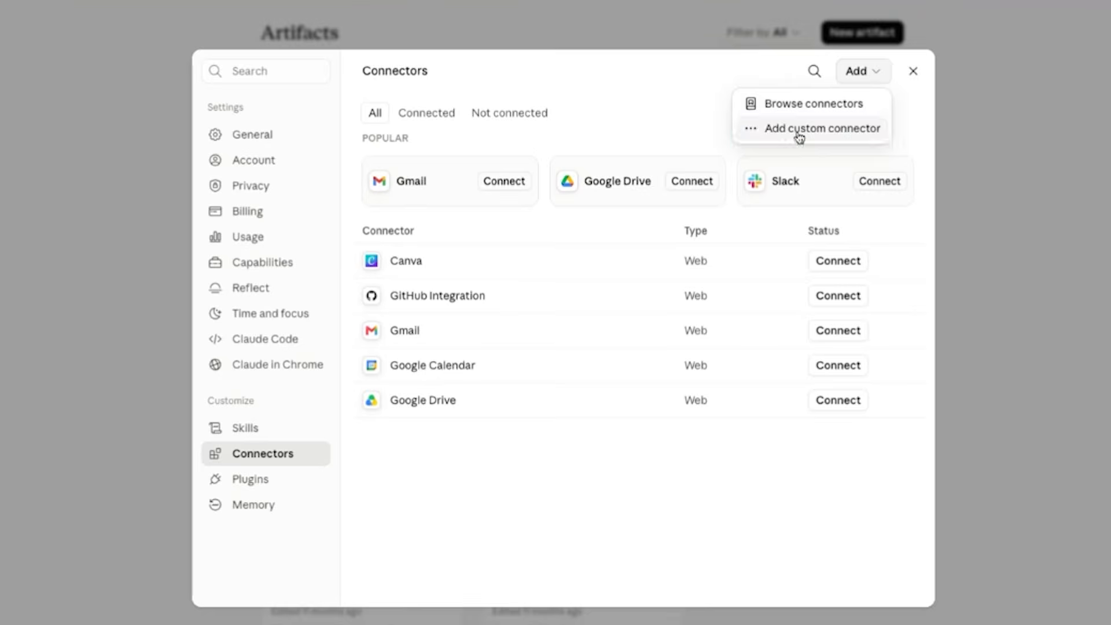
pyautogui.click(799, 130)
pyautogui.click(484, 223)
pyautogui.write('Systeme io')
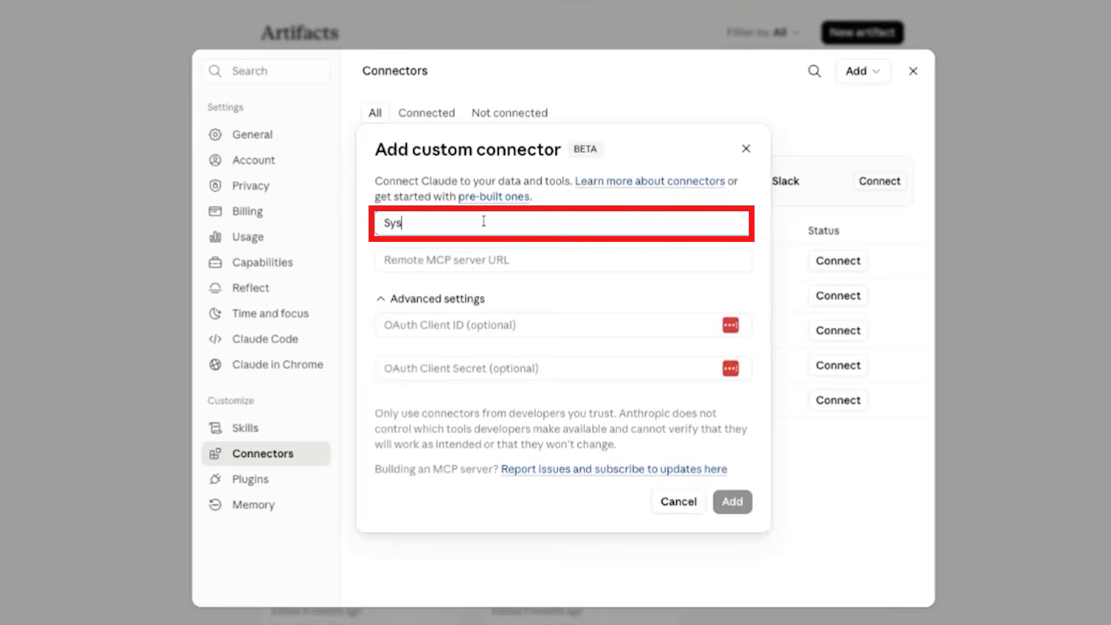
pyautogui.press('Tab')
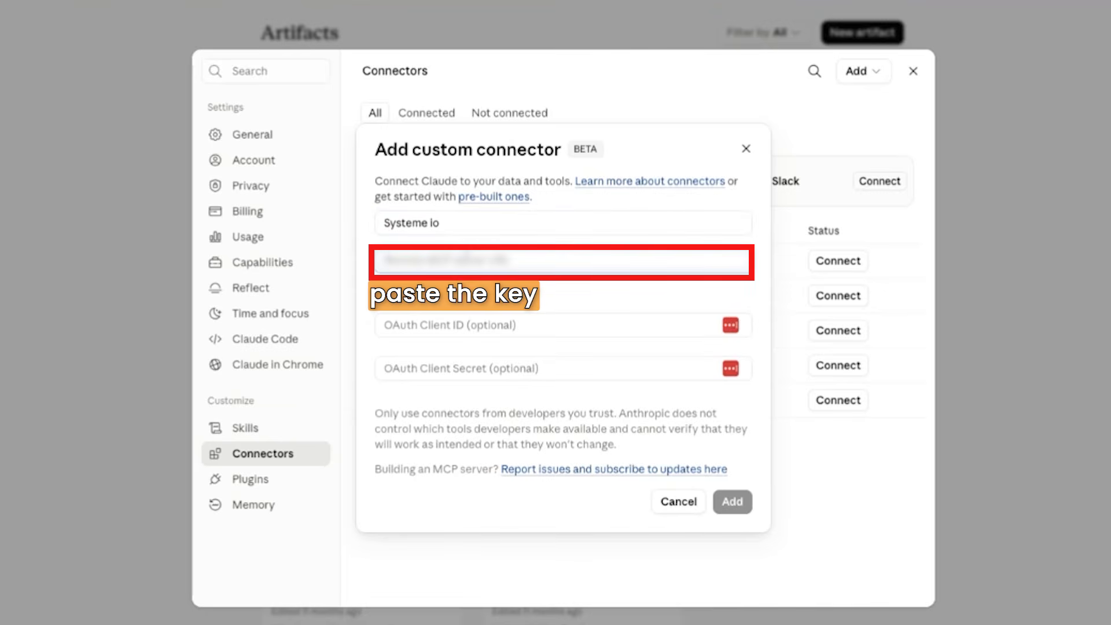
pyautogui.hotkey('ctrl', 'v')
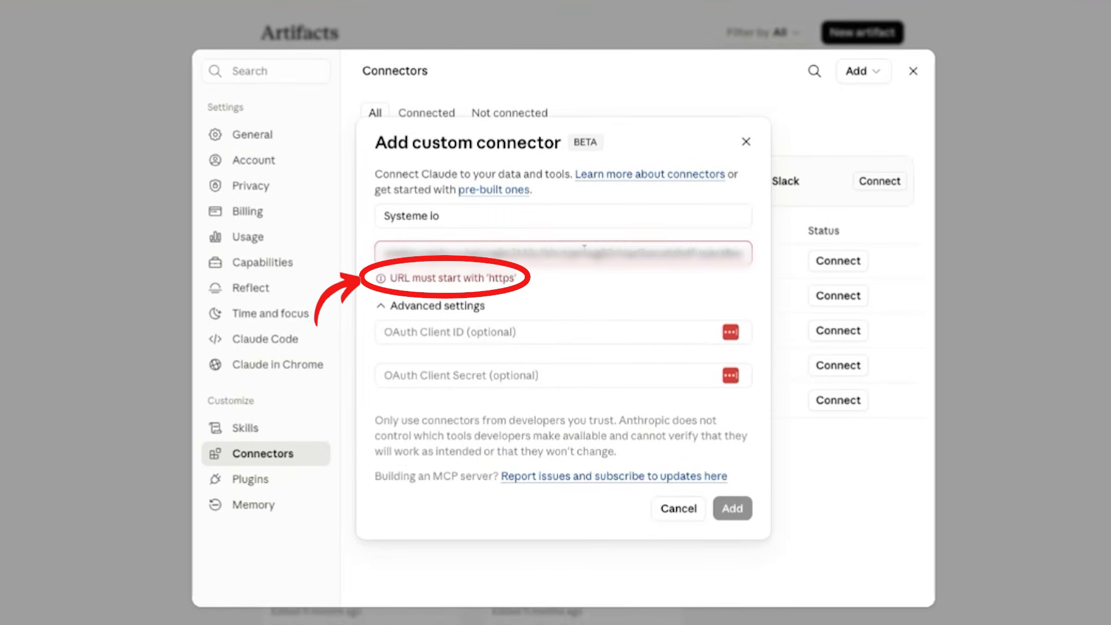
pyautogui.press('BackSpace')
pyautogui.press('BackSpace')
pyautogui.press('BackSpace')
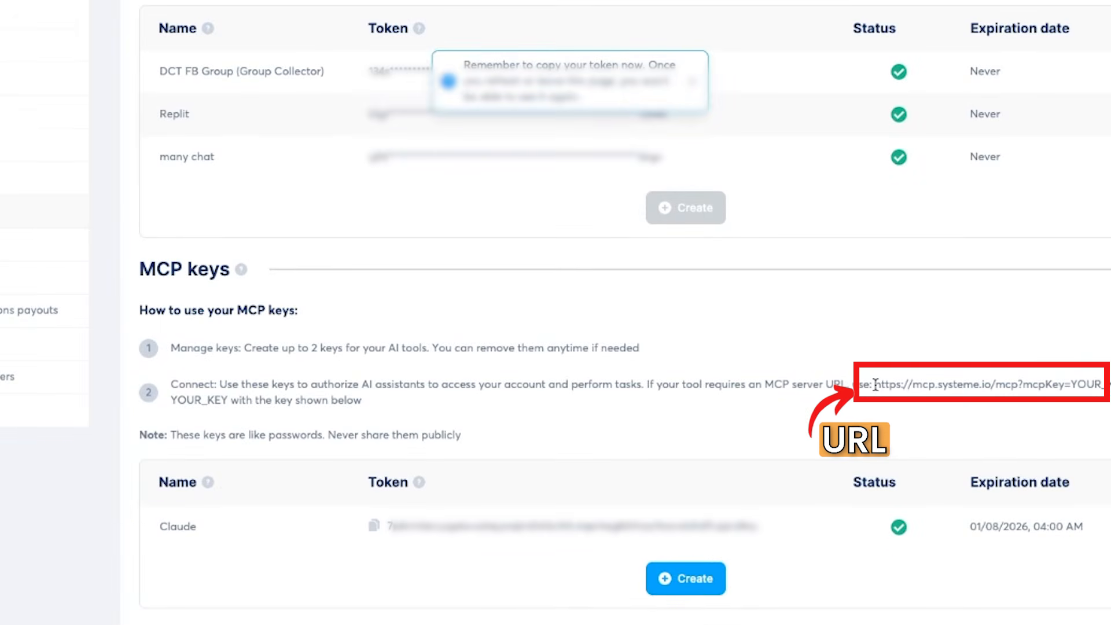
pyautogui.moveTo(875, 384); pyautogui.dragTo(1069, 384)
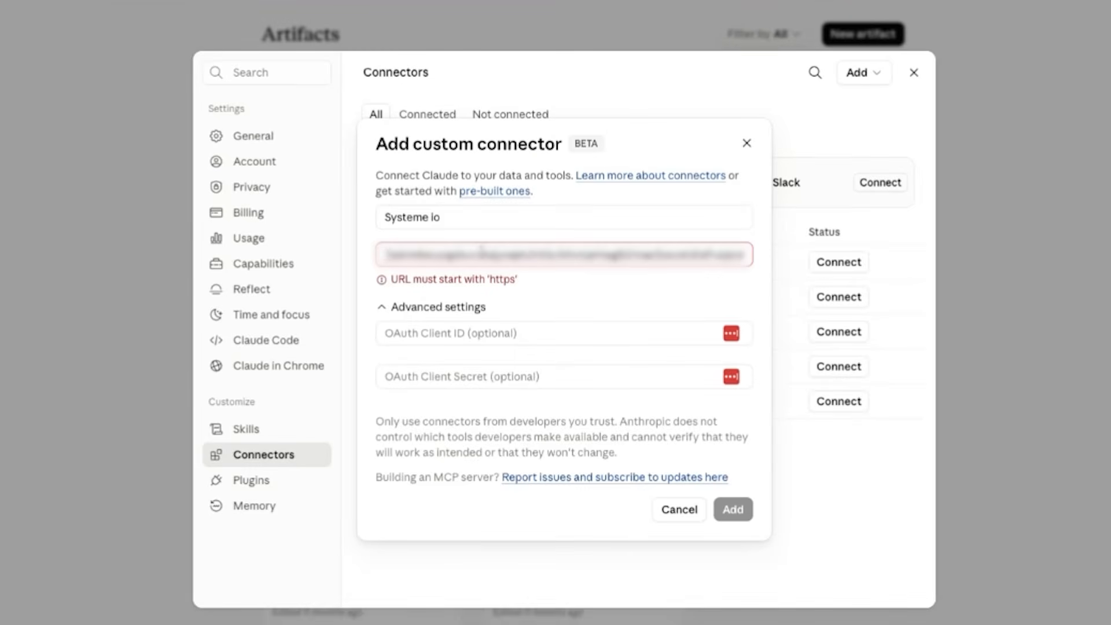
pyautogui.hotkey('ctrl', 'v')
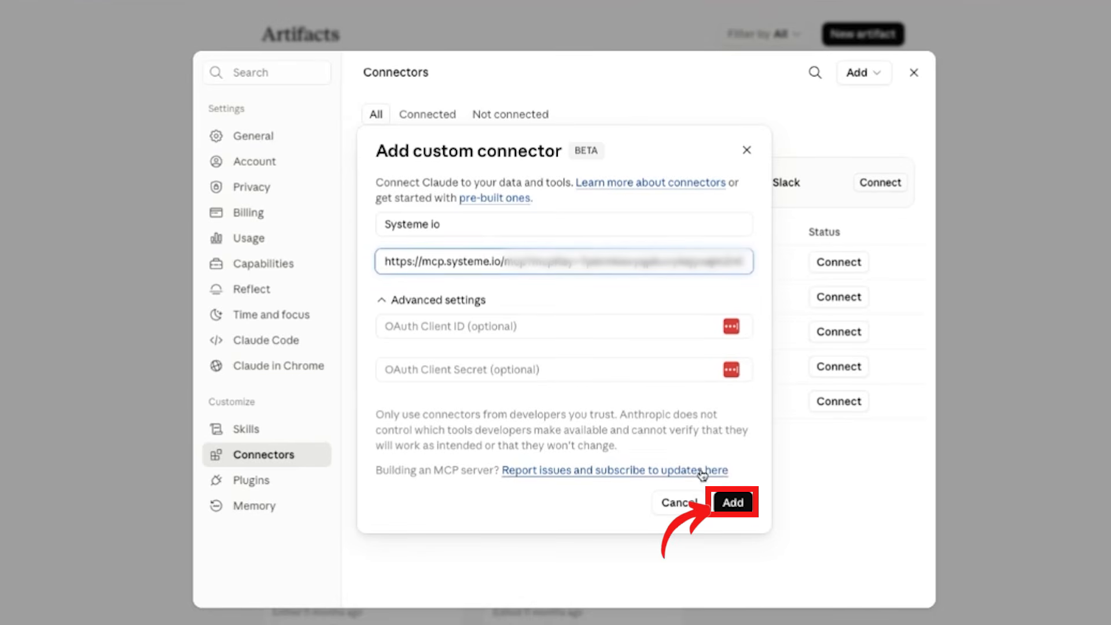
pyautogui.click(734, 503)
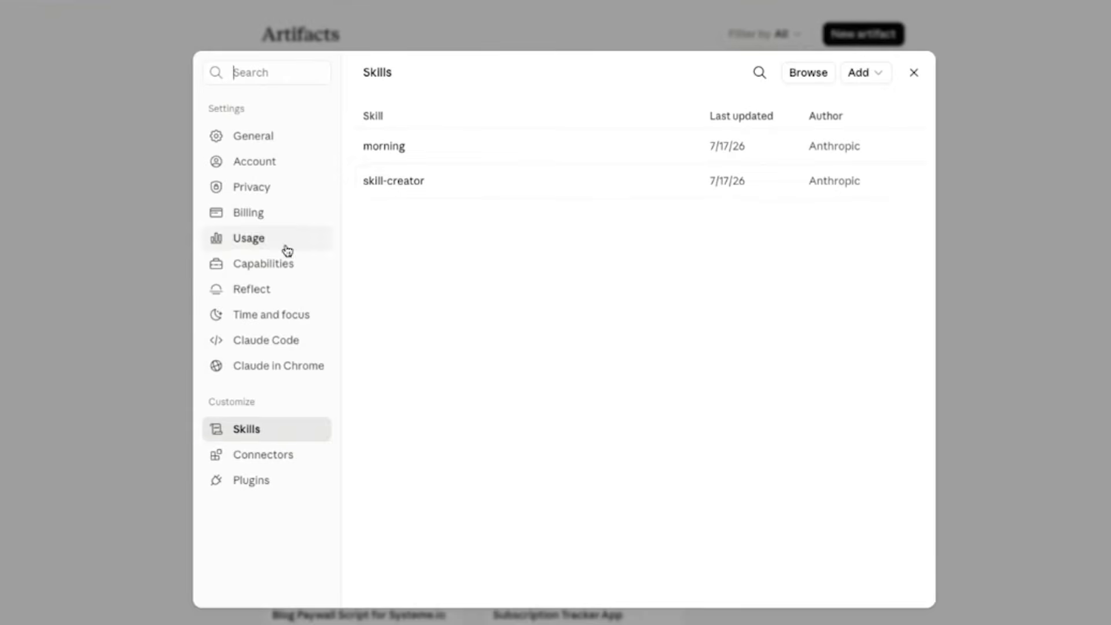
# Step: Review the Systeme io connector's approval options and its read-only and write/delete tool permissions
pyautogui.click(254, 456)
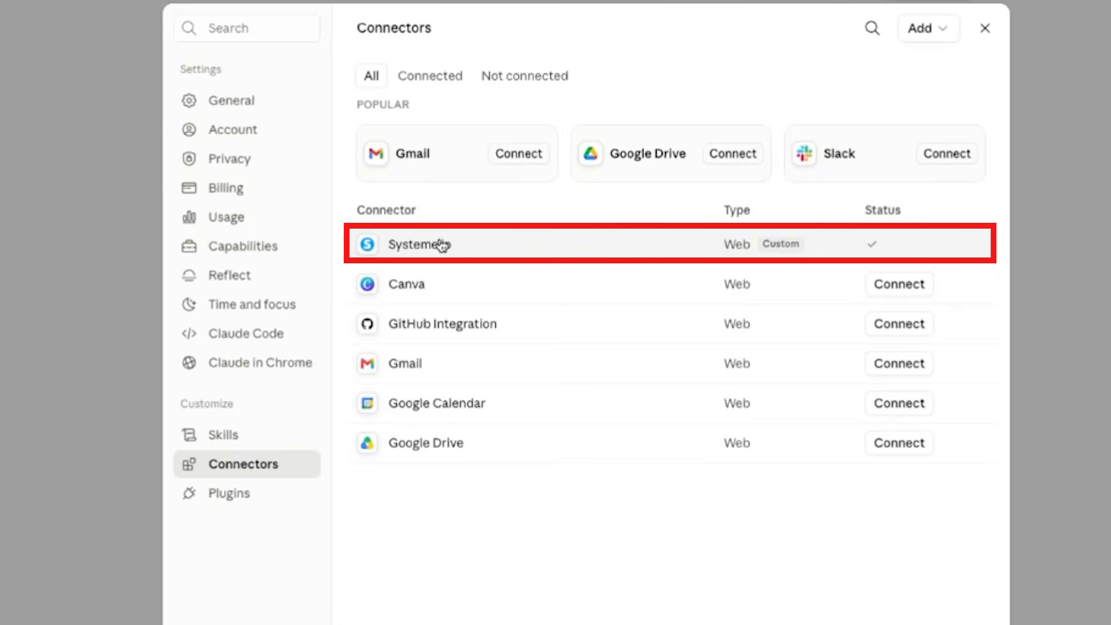
pyautogui.click(441, 245)
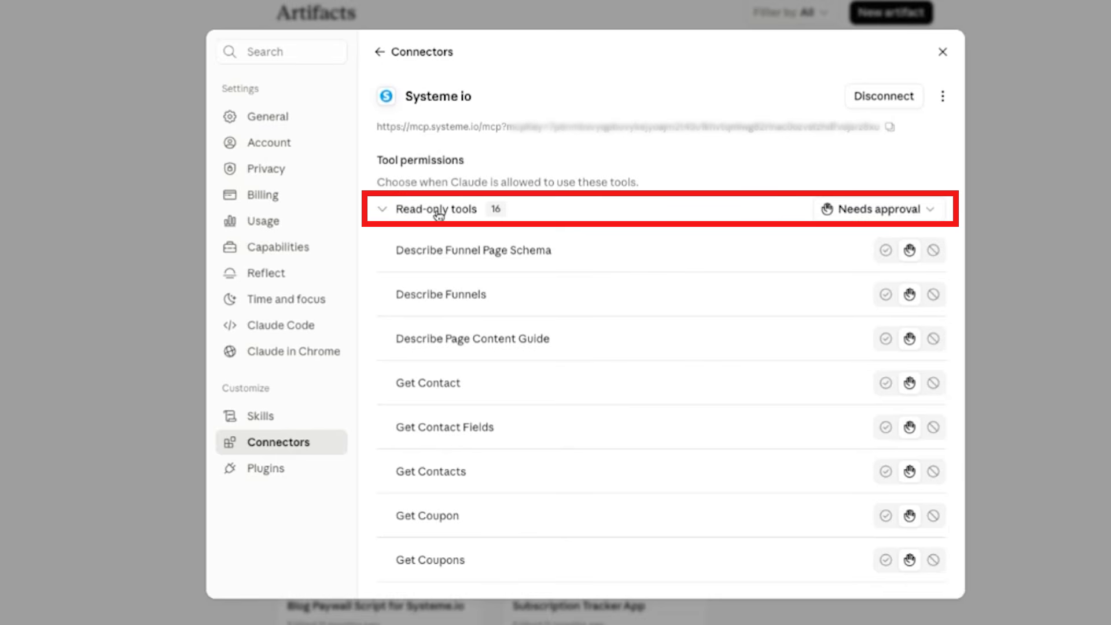
pyautogui.click(876, 212)
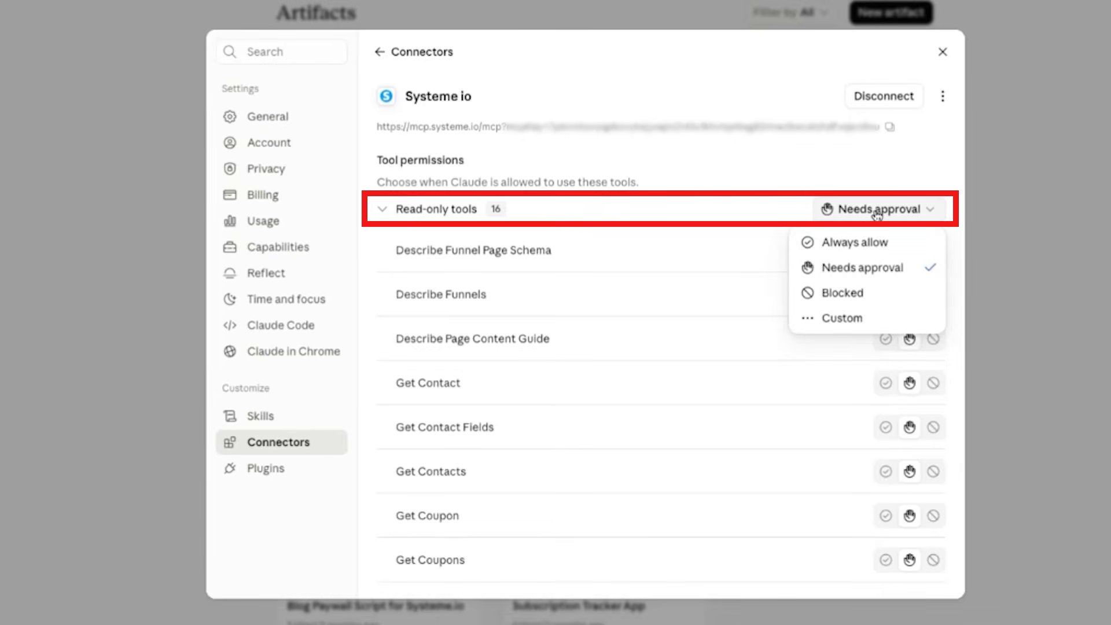
pyautogui.click(725, 213)
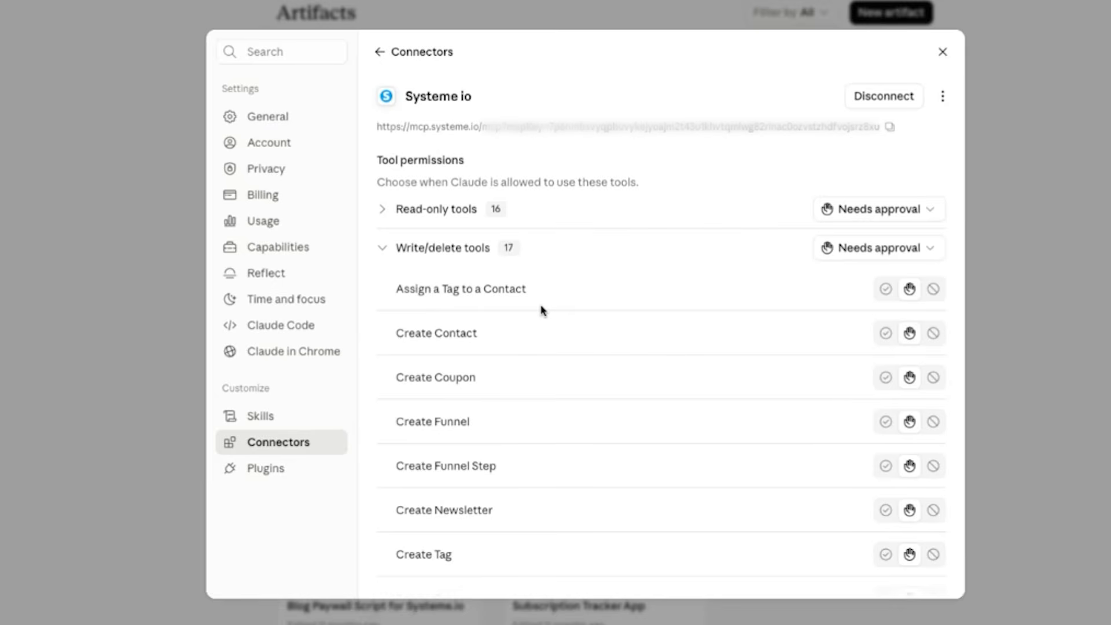
pyautogui.scroll(-1, 540, 310)
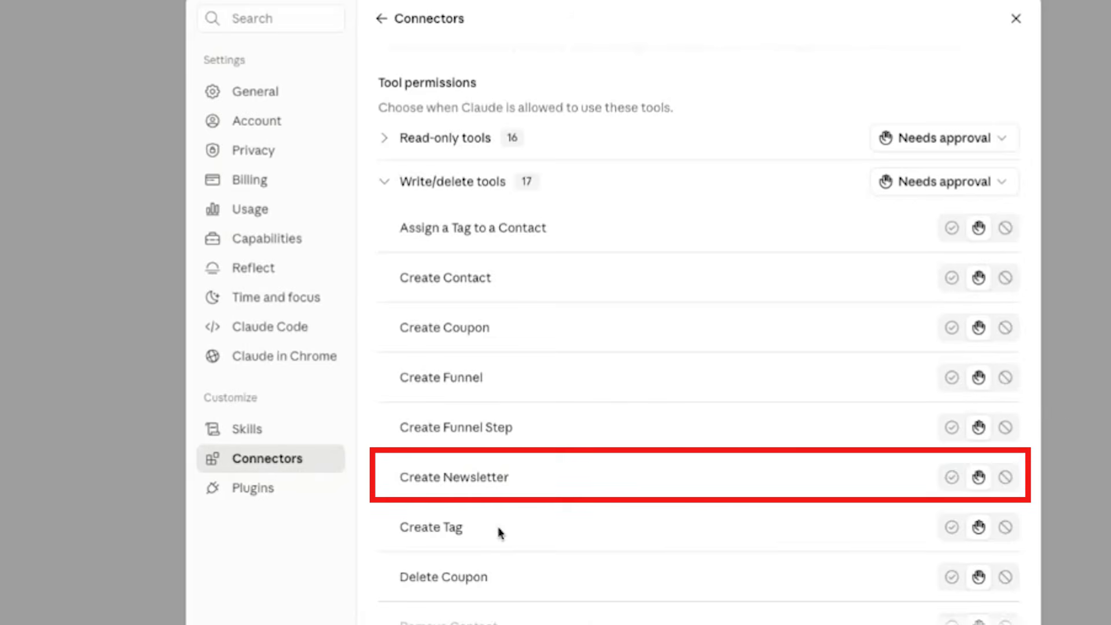
pyautogui.scroll(-1, 498, 530)
pyautogui.scroll(2, 519, 422)
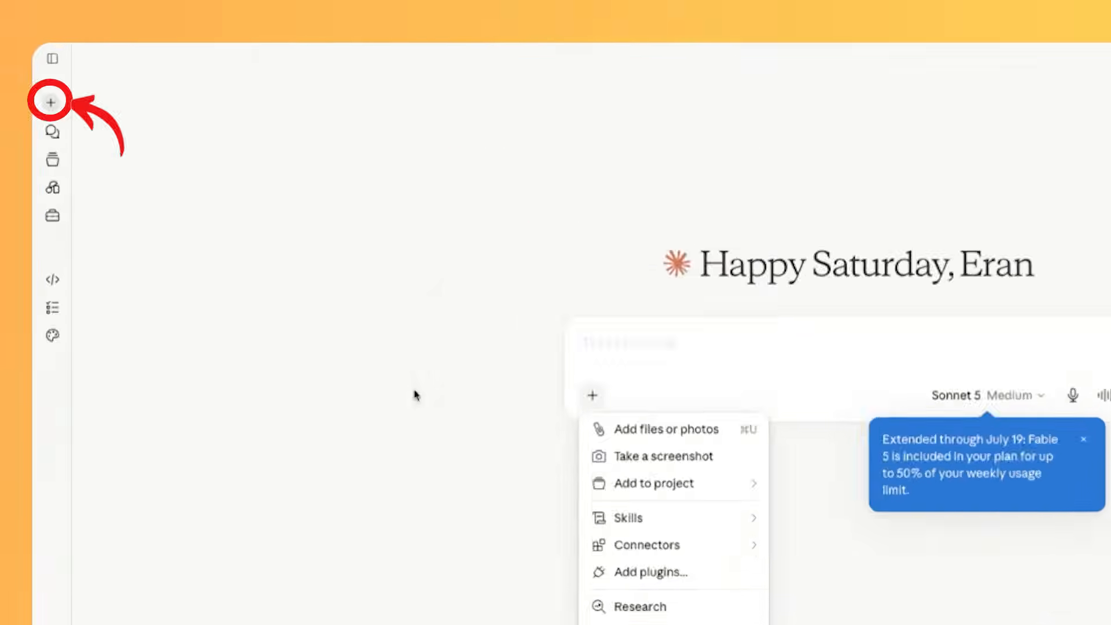
# Step: In a new chat, send "I connected systeme io through MCP, please teach me how how to use it", also asking what its capabilities are
pyautogui.moveTo(666, 545)
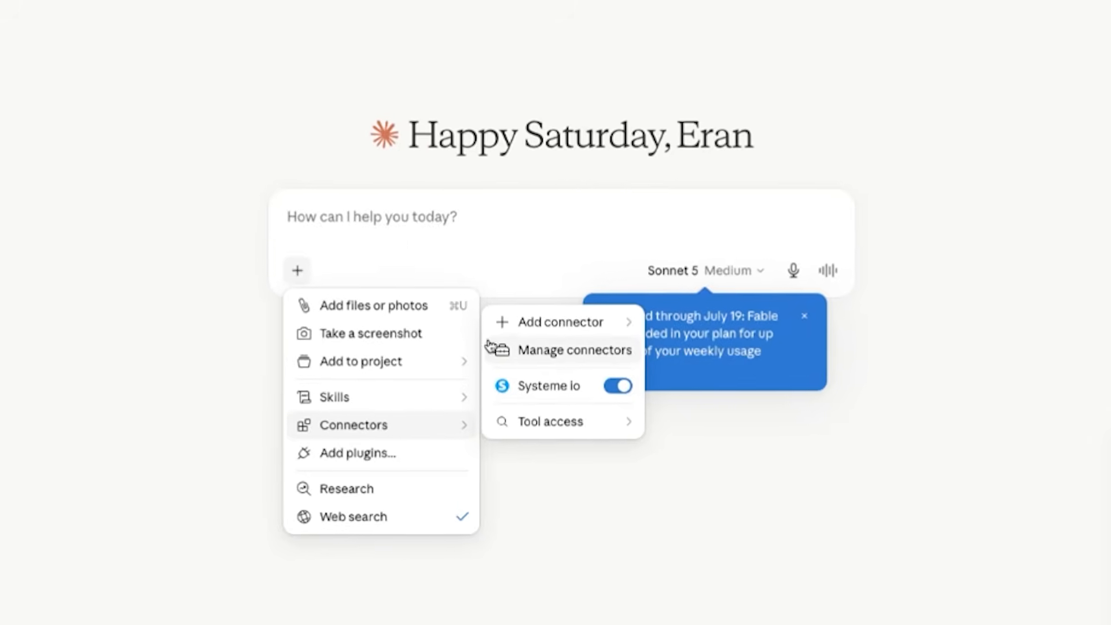
pyautogui.click(413, 231)
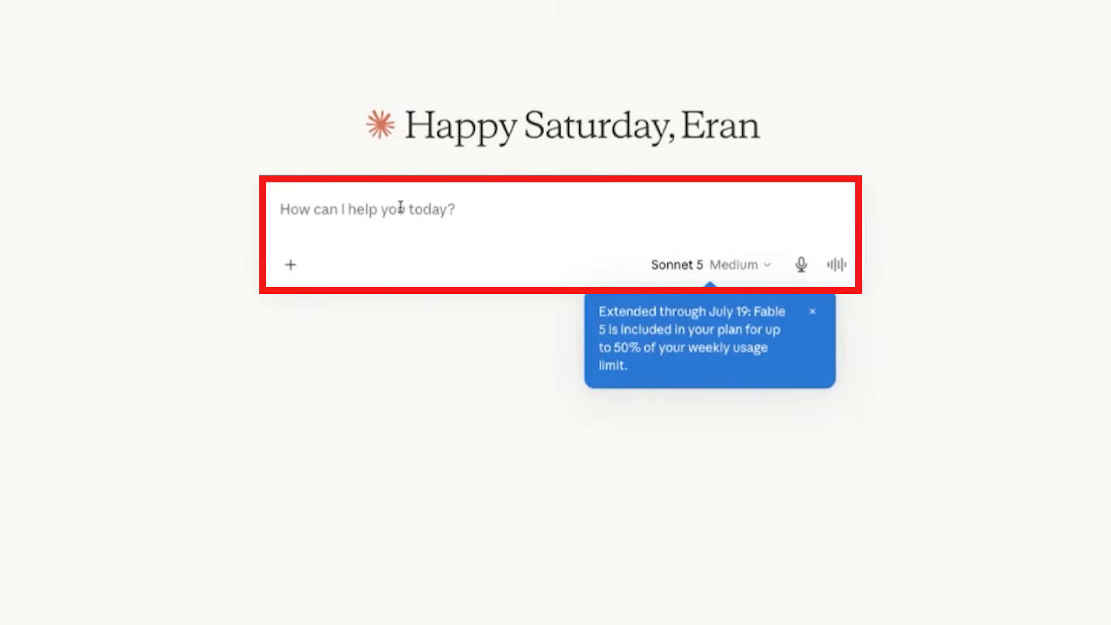
pyautogui.write('I connected s')
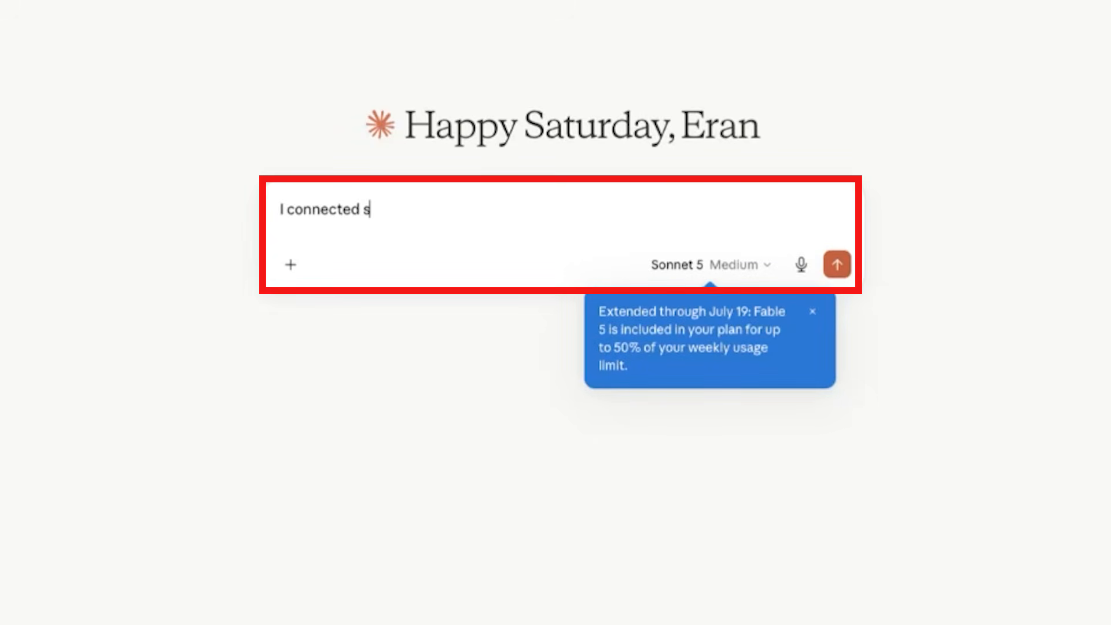
pyautogui.write('ysteme io through MCP')
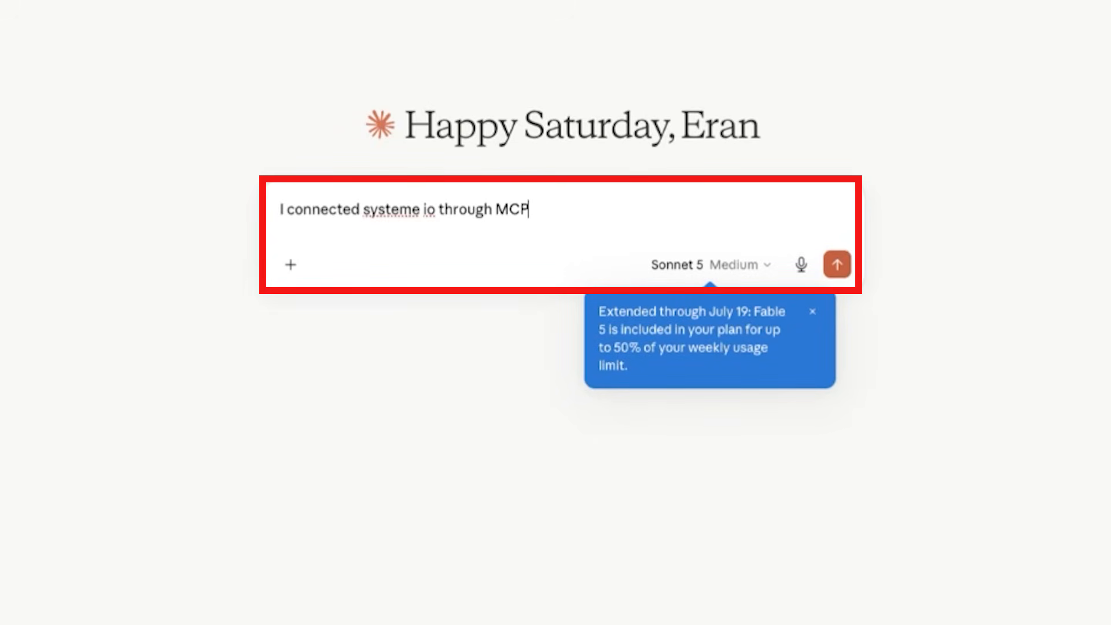
pyautogui.write(', please teach me how ho')
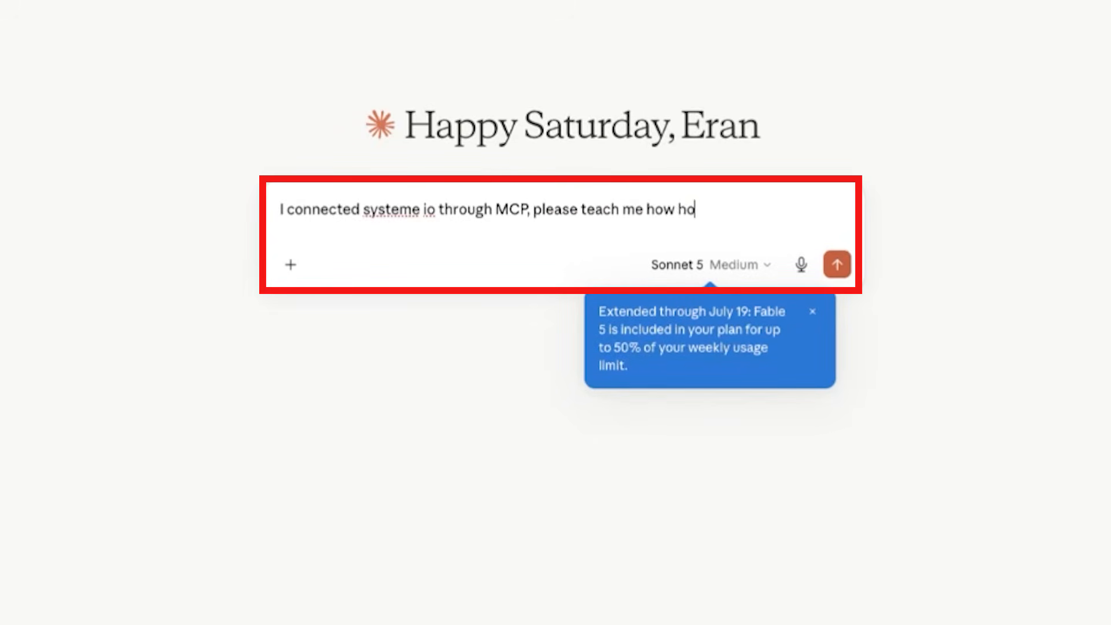
pyautogui.write('w to use it and what the')
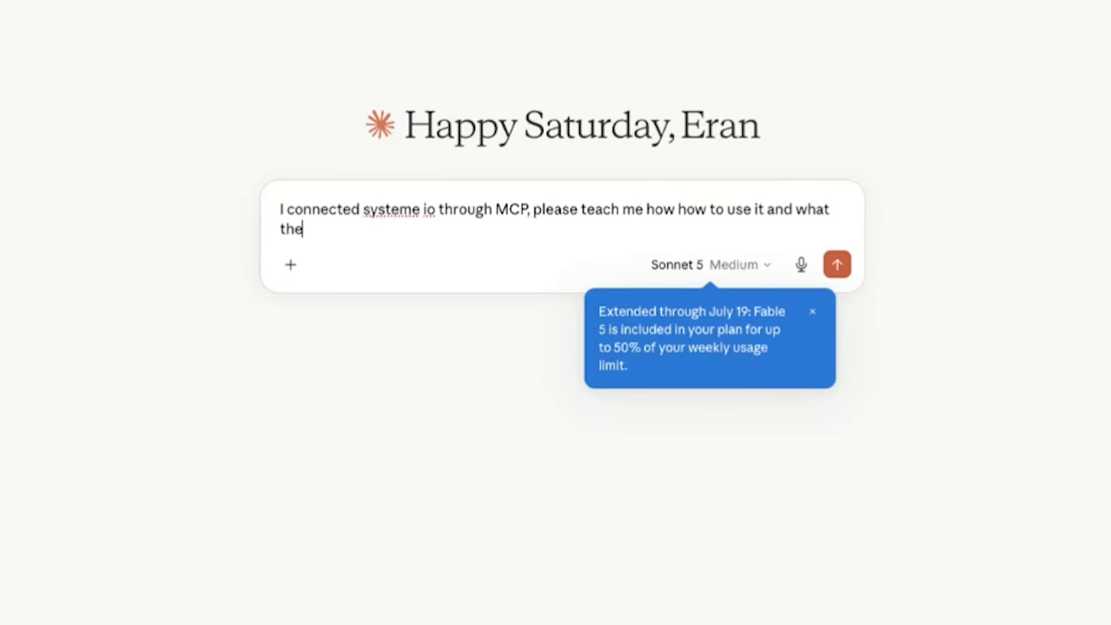
pyautogui.write(' cat')
pyautogui.press('BackSpace')
pyautogui.write('bailities are?')
pyautogui.press('Return')
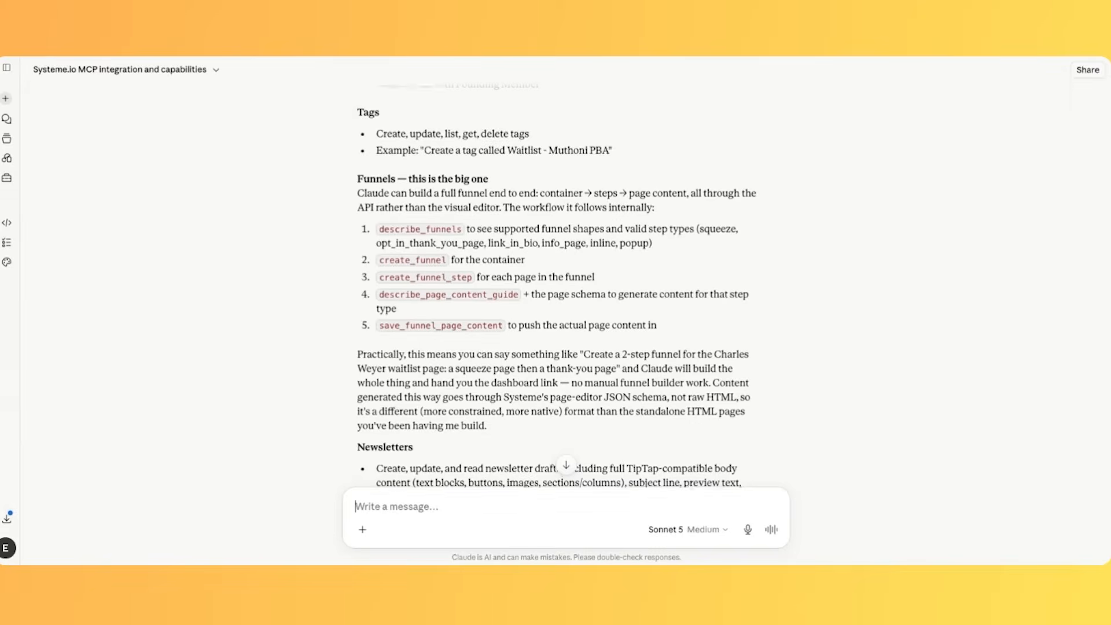
# Step: Request a new Systeme io funnel for Tech Support Membership with basic deliverables information, an order form and a thank you page, using my branding
pyautogui.scroll(-2, 555, 289)
pyautogui.scroll(-4, 556, 289)
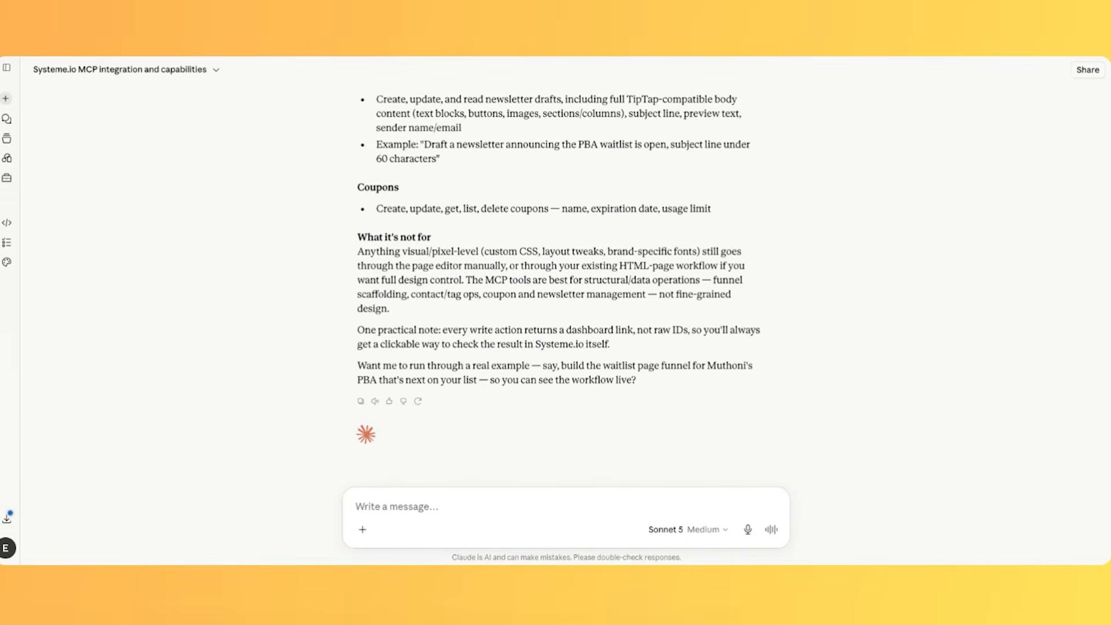
pyautogui.press('BackSpace')
pyautogui.press('BackSpace')
pyautogui.press('BackSpace')
pyautogui.press('BackSpace')
pyautogui.press('BackSpace')
pyautogui.press('BackSpace')
pyautogui.press('BackSpace')
pyautogui.press('BackSpace')
pyautogui.press('BackSpace')
pyautogui.press('BackSpace')
pyautogui.press('BackSpace')
pyautogui.press('BackSpace')
pyautogui.press('BackSpace')
pyautogui.press('BackSpace')
pyautogui.press('BackSpace')
pyautogui.press('BackSpace')
pyautogui.press('BackSpace')
pyautogui.press('BackSpace')
pyautogui.press('BackSpace')
pyautogui.press('BackSpace')
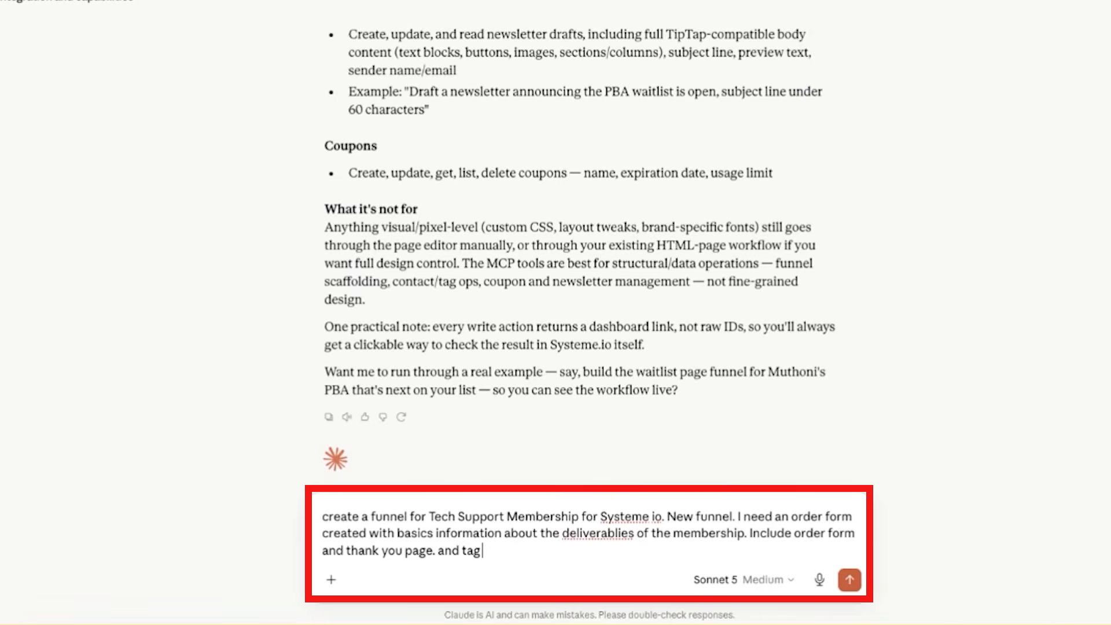
pyautogui.write('use my branding')
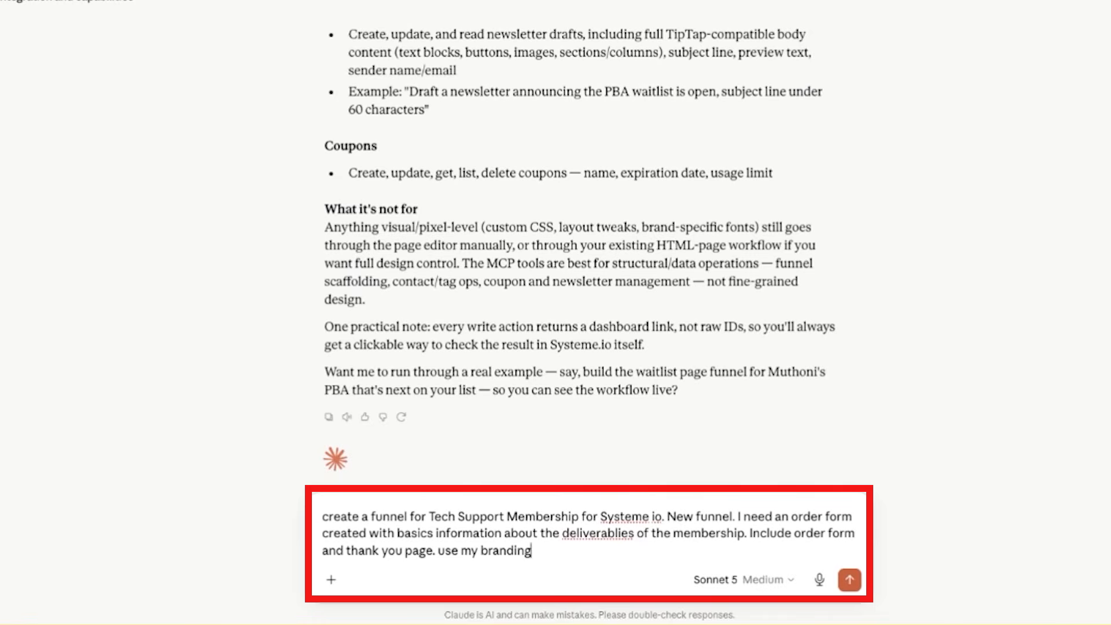
pyautogui.press('Return')
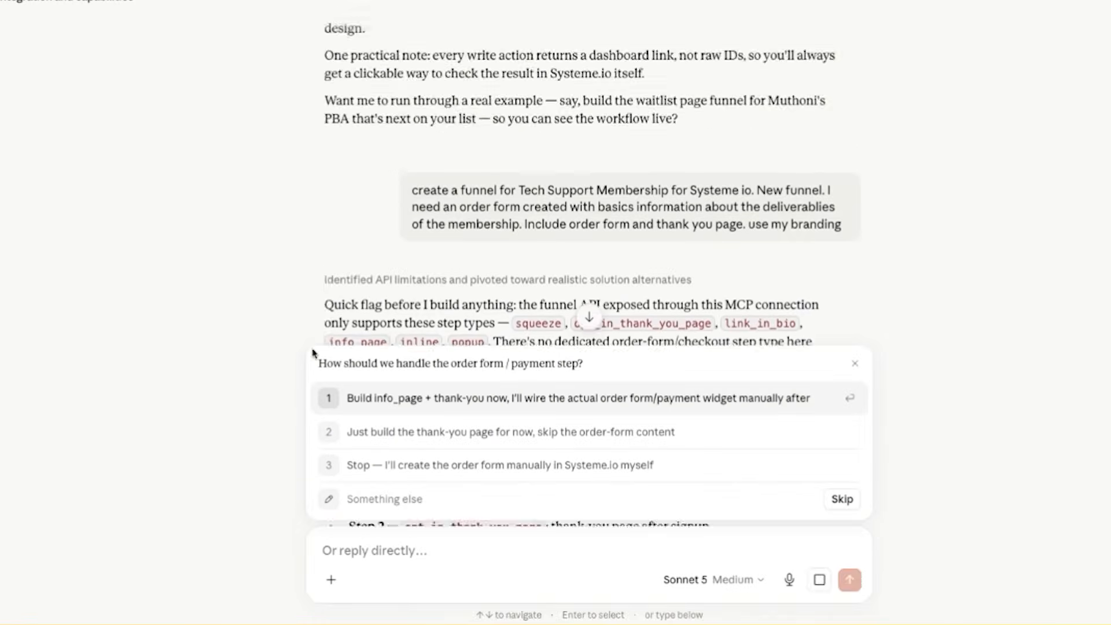
# Step: Read the reply about supported funnel step types and the proposed ways to handle the order form
pyautogui.scroll(-2, 306, 324)
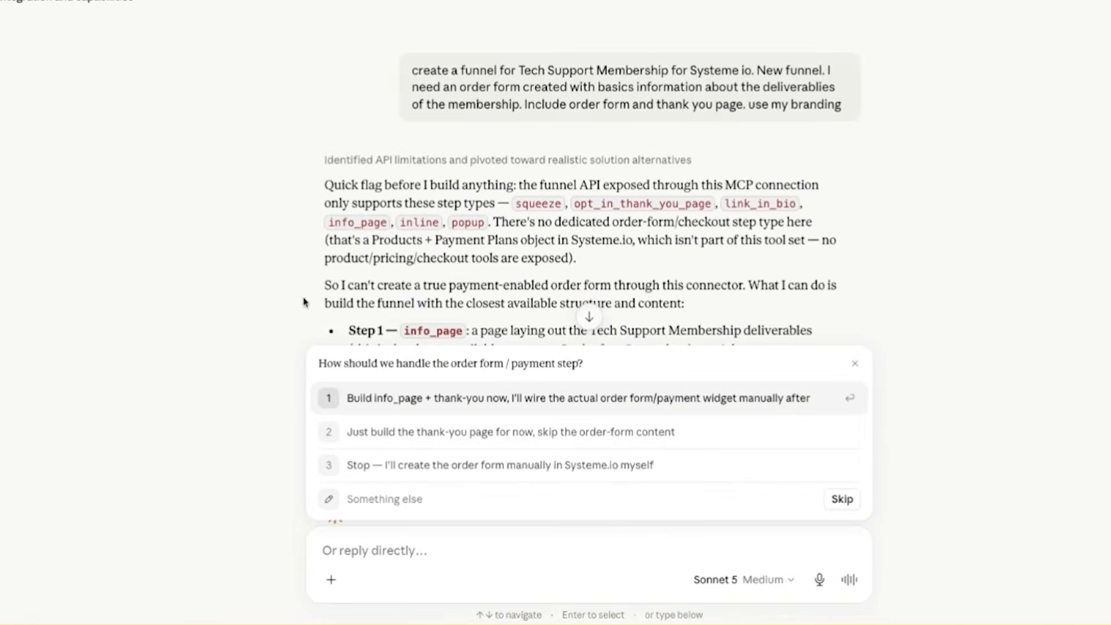
pyautogui.scroll(-3, 313, 298)
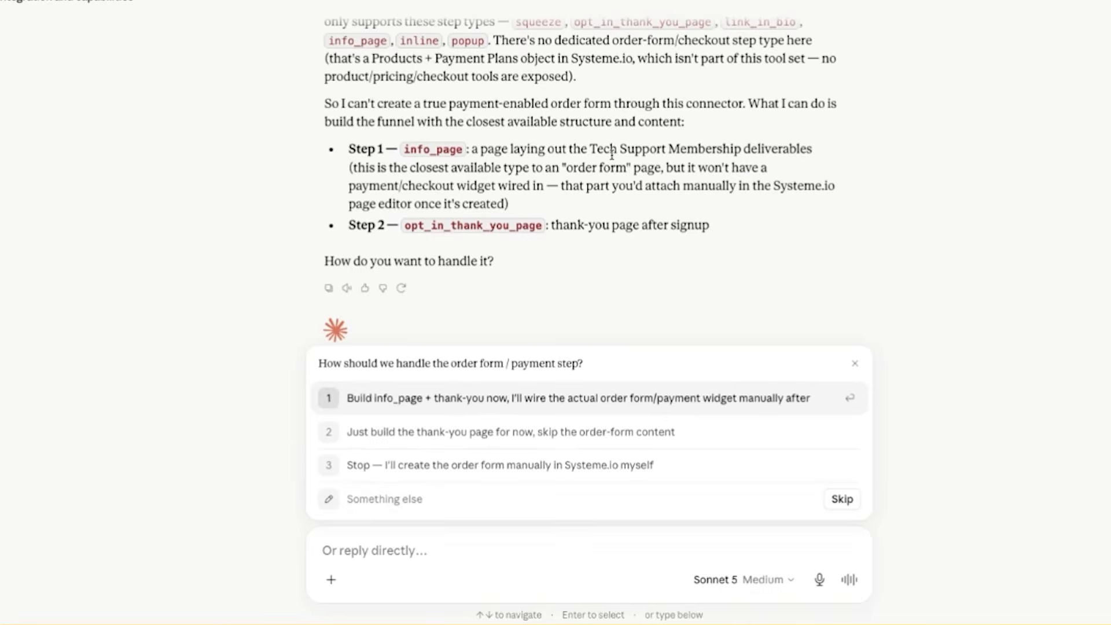
pyautogui.scroll(1, 610, 159)
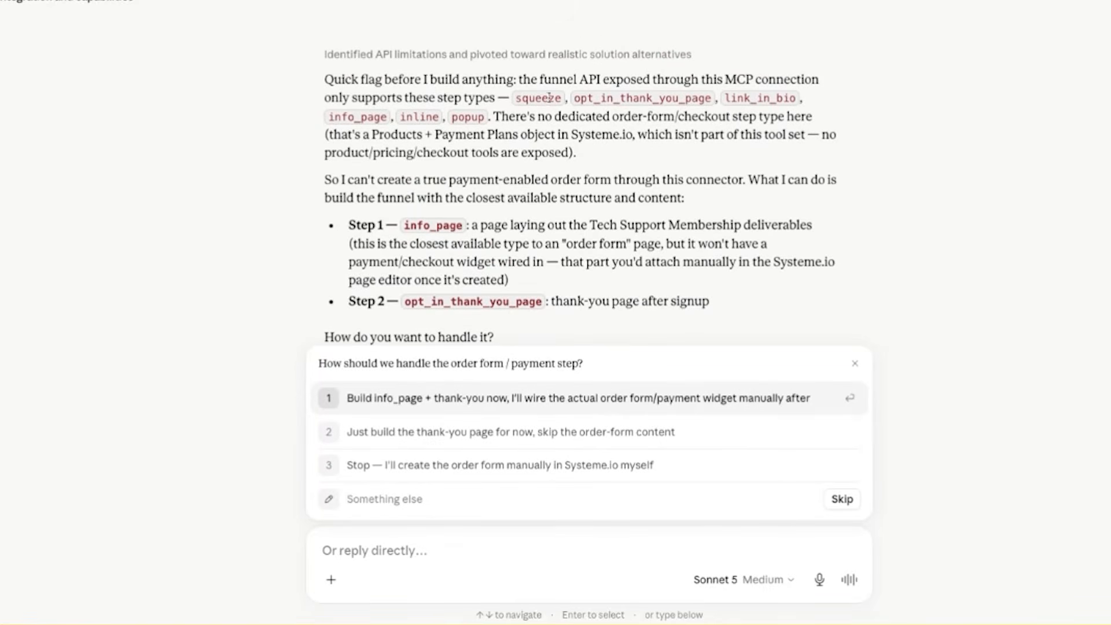
# Step: Reply with "create a squeeze page only for a waitlist for this membership plus thank you page" and read the build summary
pyautogui.click(452, 546)
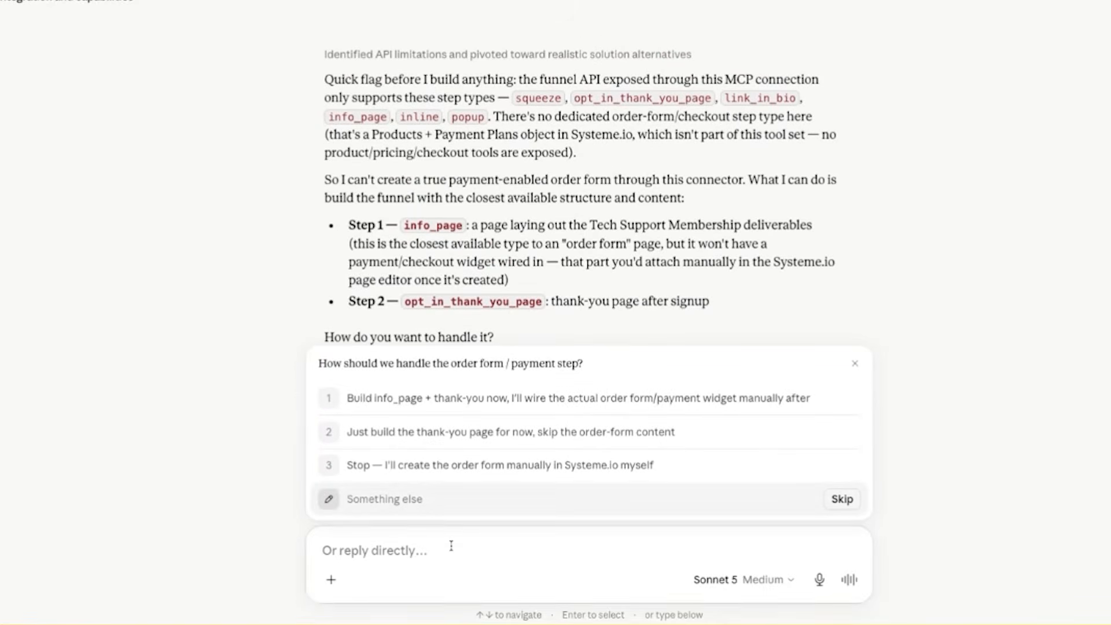
pyautogui.write('create a squeeze page only for a waitlist for this membership')
pyautogui.write(' pls')
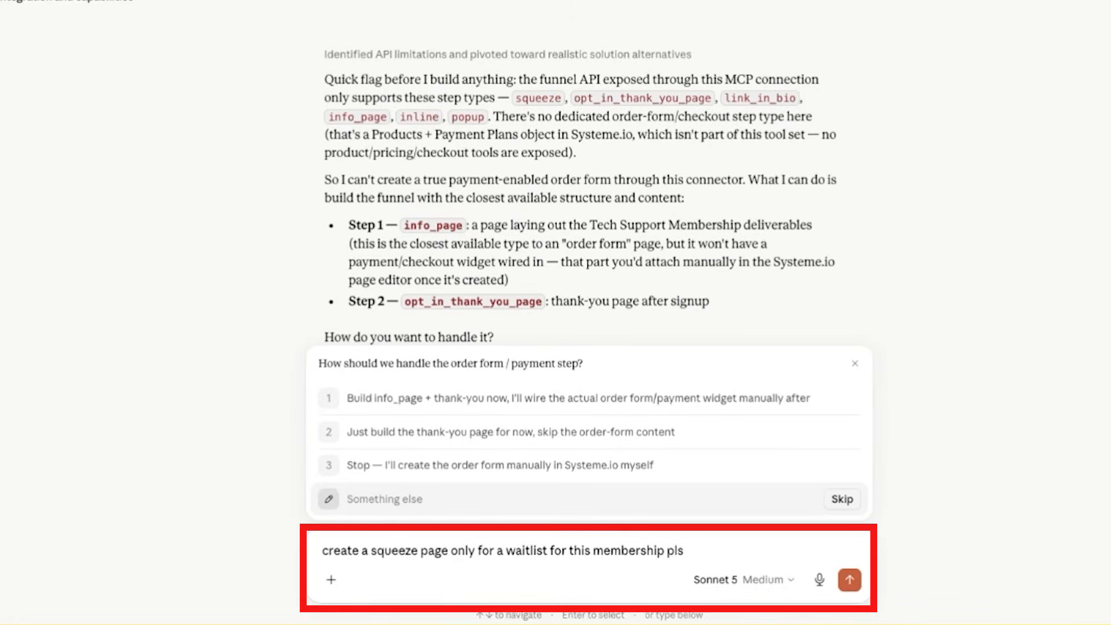
pyautogui.press('BackSpace')
pyautogui.write('us thank you page')
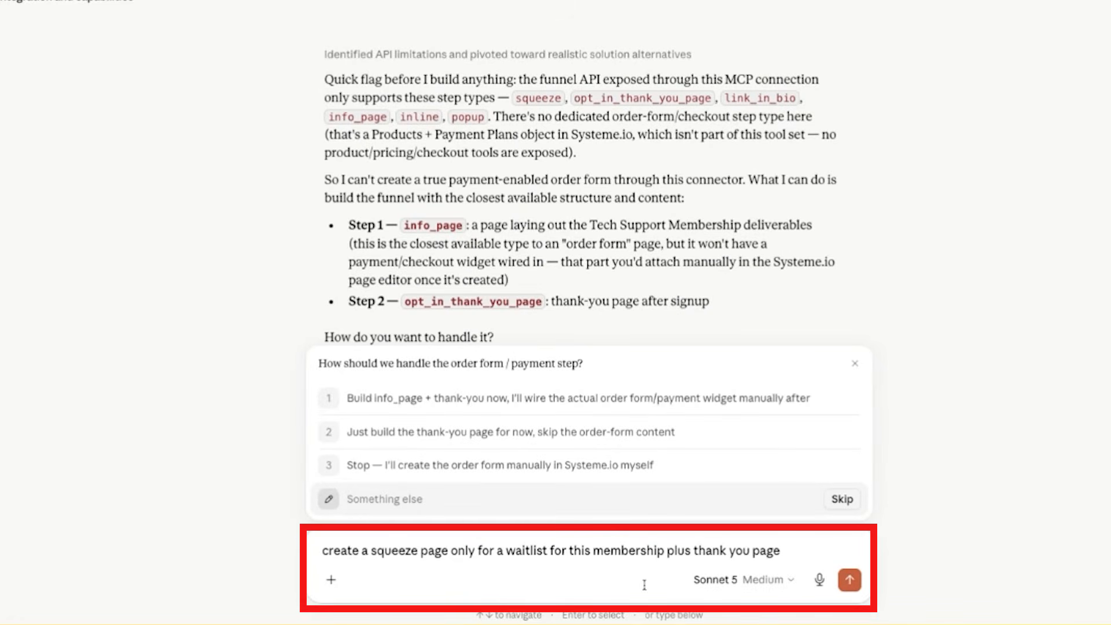
pyautogui.press('Return')
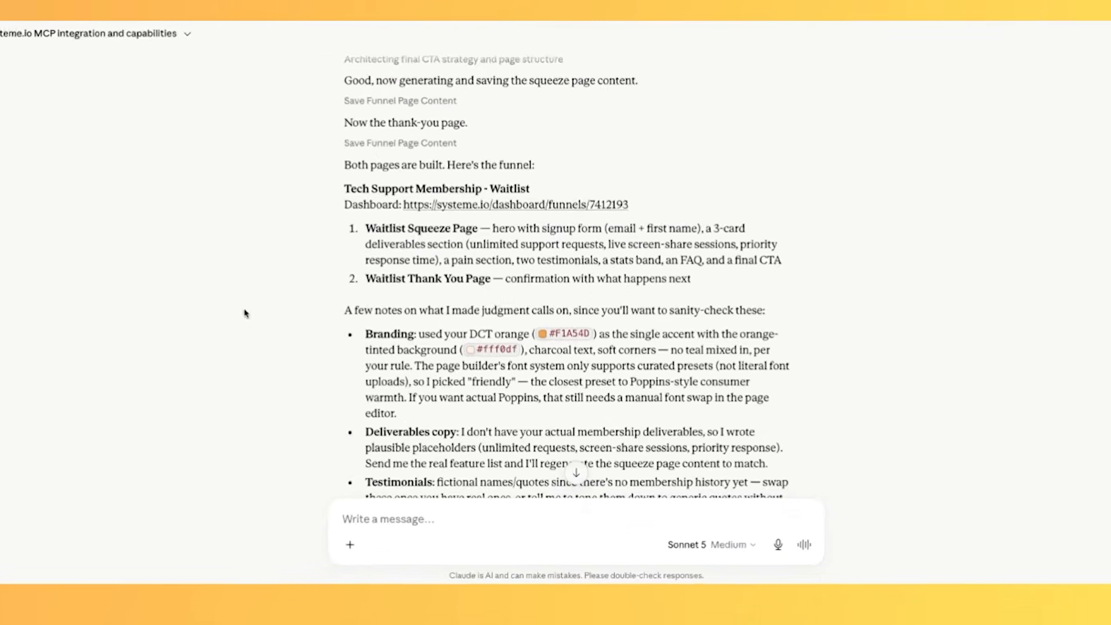
pyautogui.scroll(-2, 308, 320)
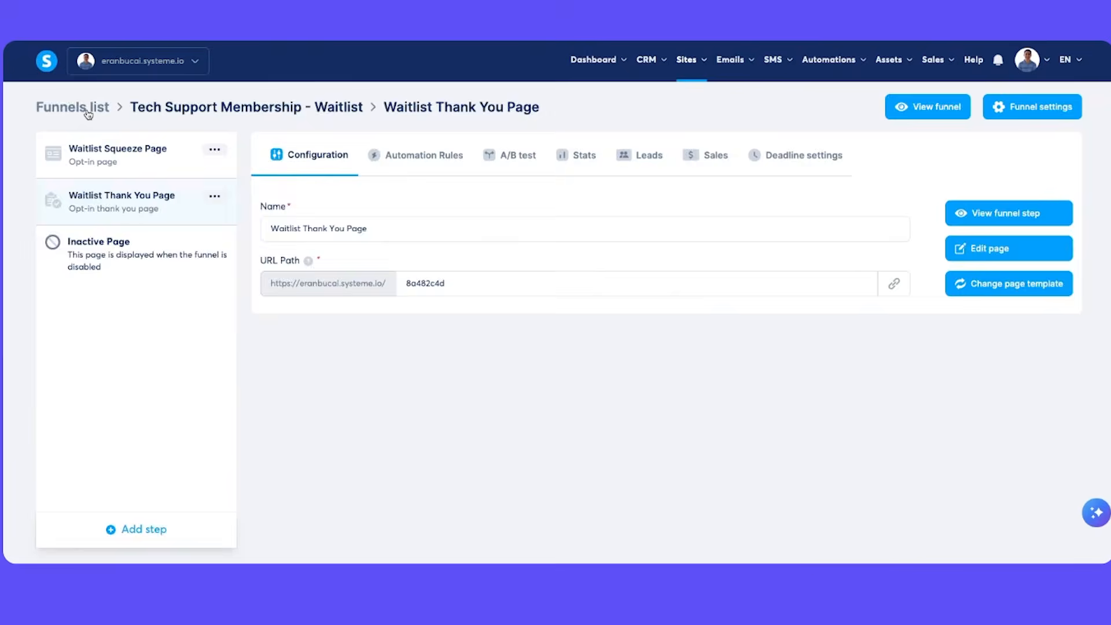
# Step: In Systeme.io, open the Waitlist Squeeze Page of the Tech Support Membership - Waitlist funnel for editing
pyautogui.click(55, 111)
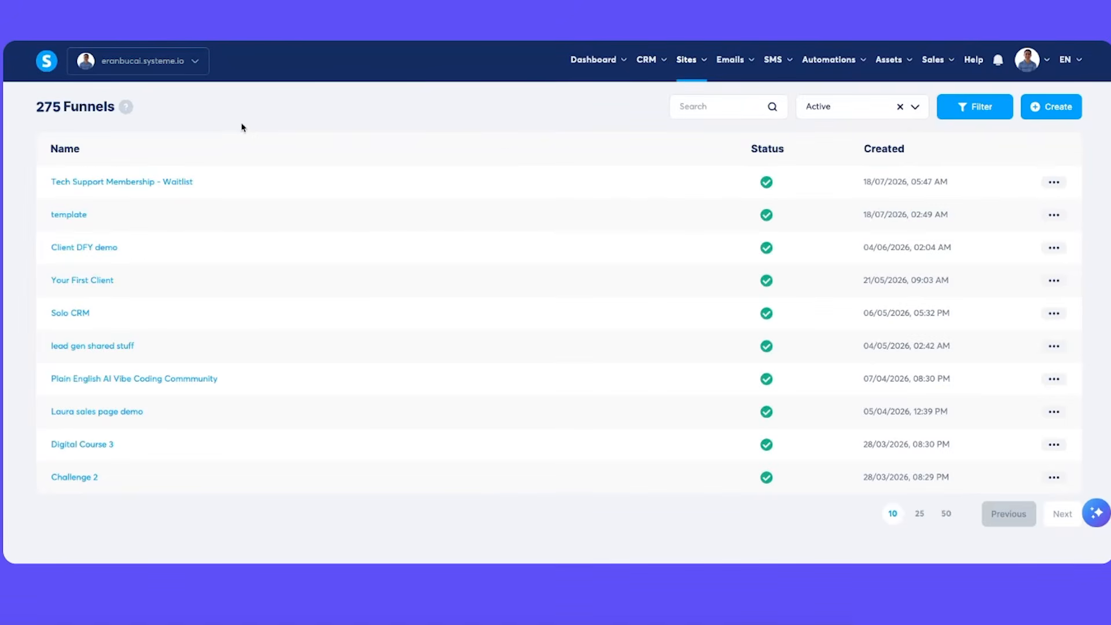
pyautogui.click(138, 186)
pyautogui.click(139, 170)
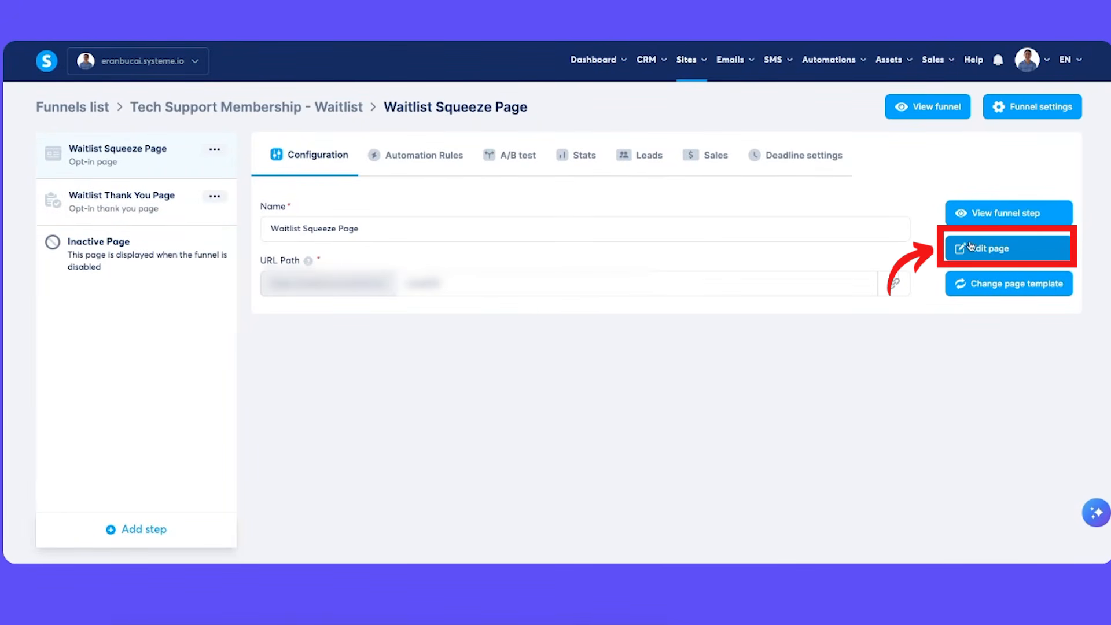
pyautogui.click(989, 248)
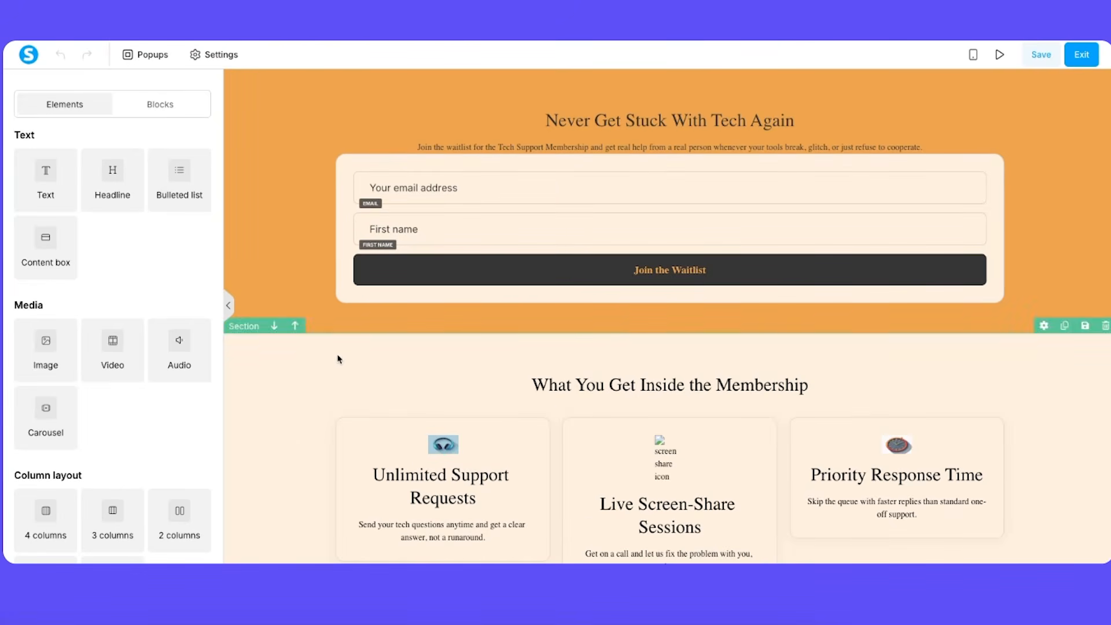
# Step: View the settings of the "What You Get Inside the Membership" headline and the page's default typography settings
pyautogui.click(577, 386)
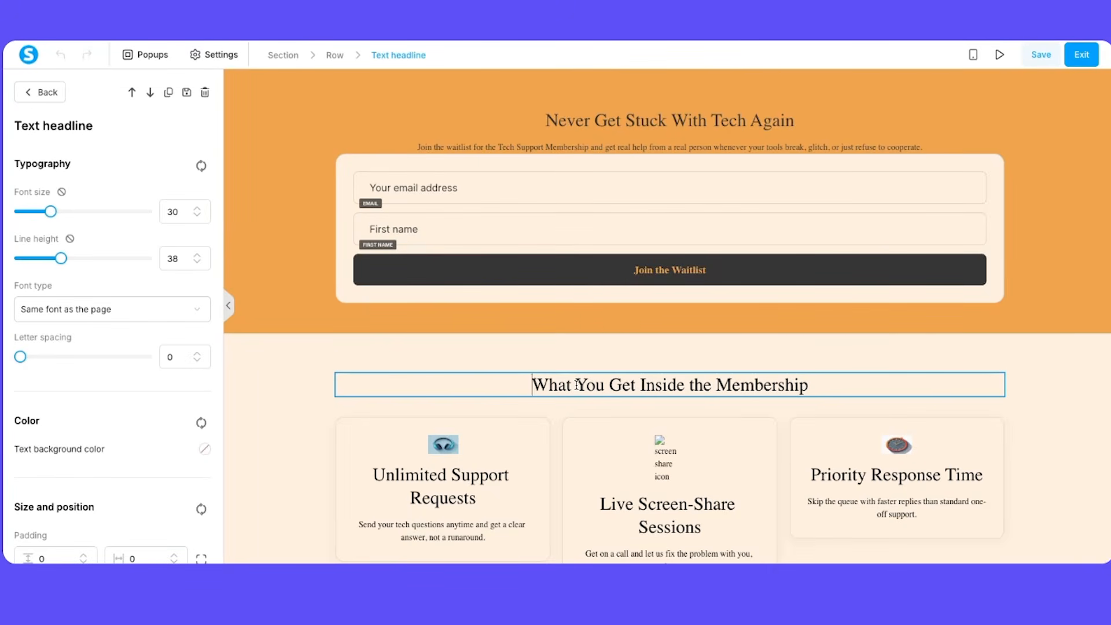
pyautogui.click(198, 54)
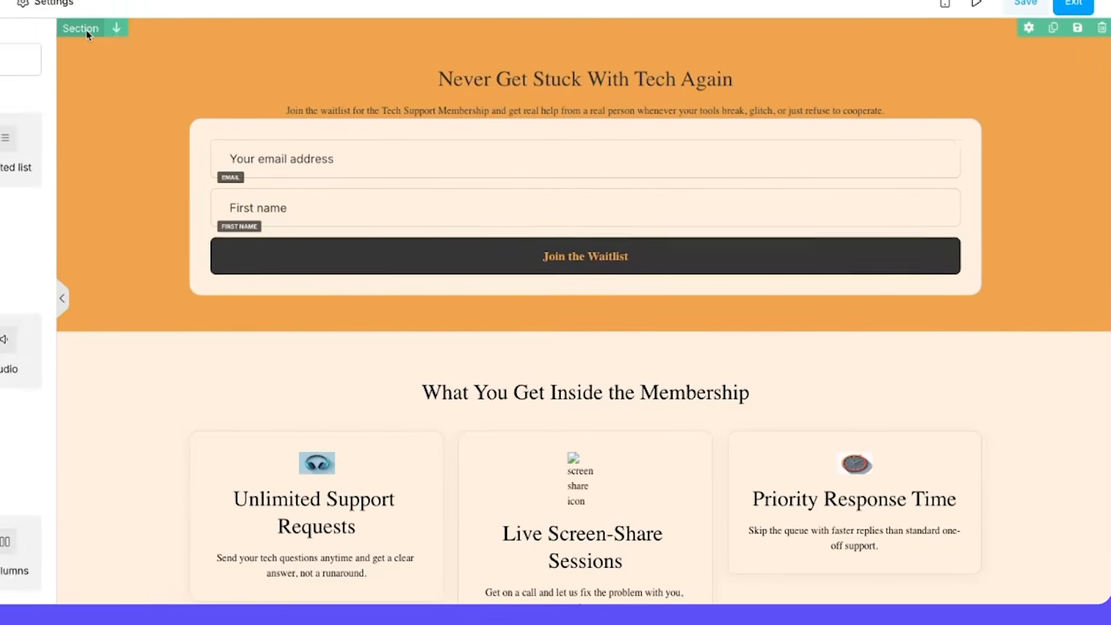
# Step: Try background color #4d55f1 on the "Never Get Stuck With Tech Again" section, and clear the section's background color
pyautogui.click(242, 75)
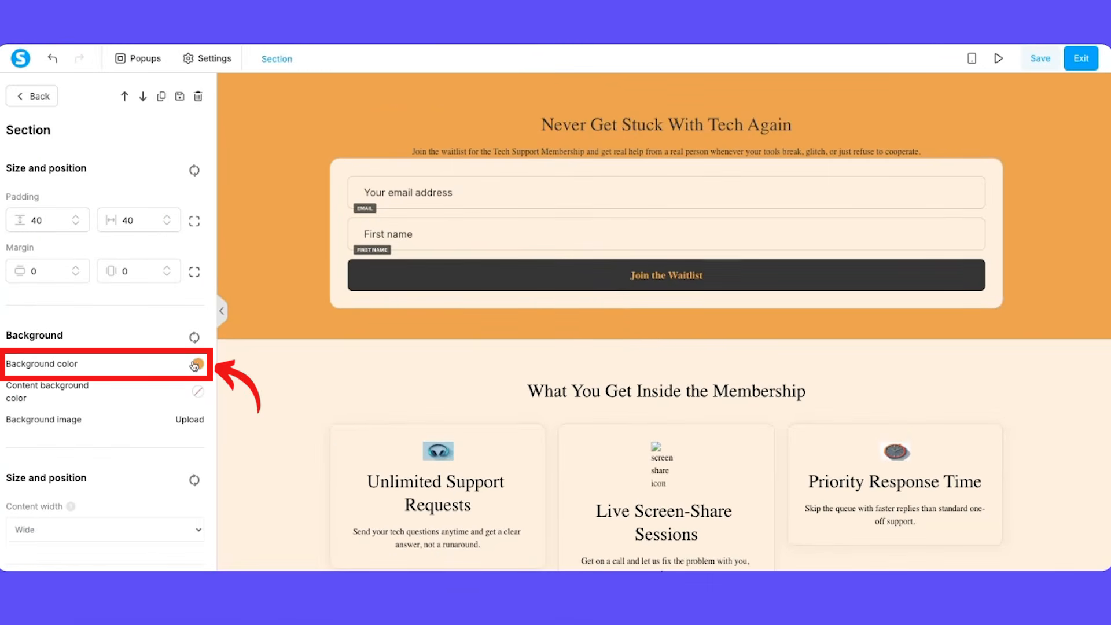
pyautogui.click(55, 363)
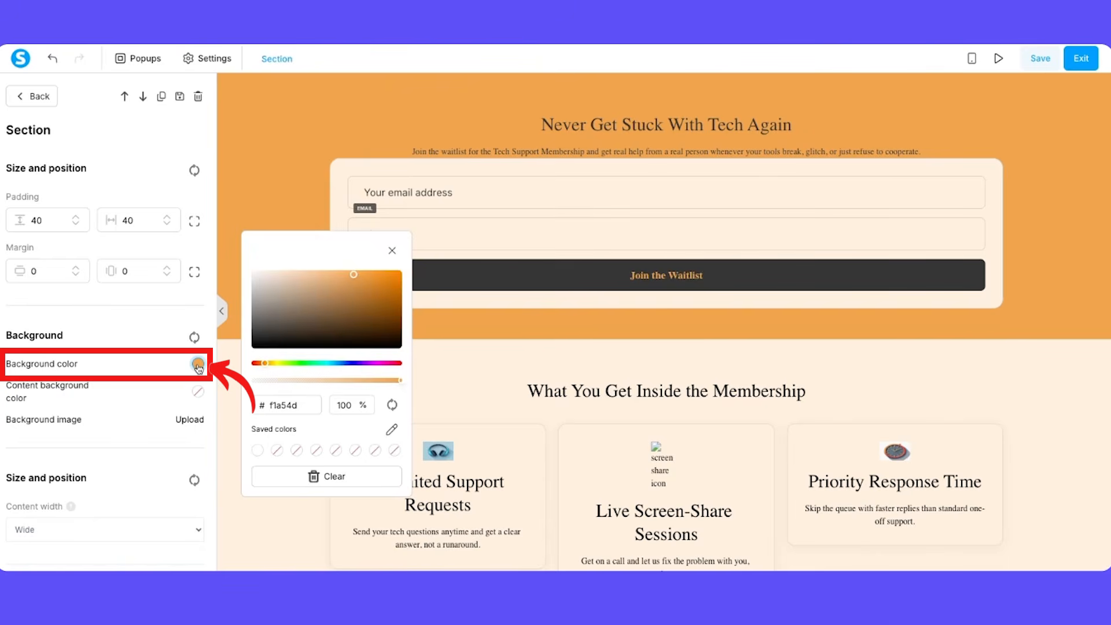
pyautogui.click(351, 363)
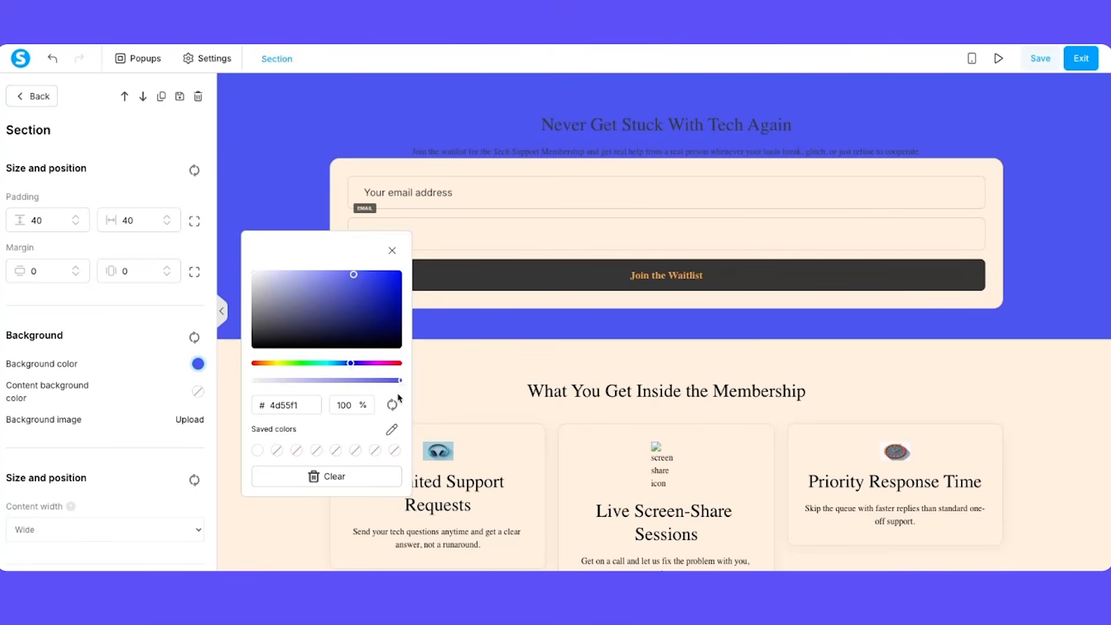
pyautogui.click(328, 475)
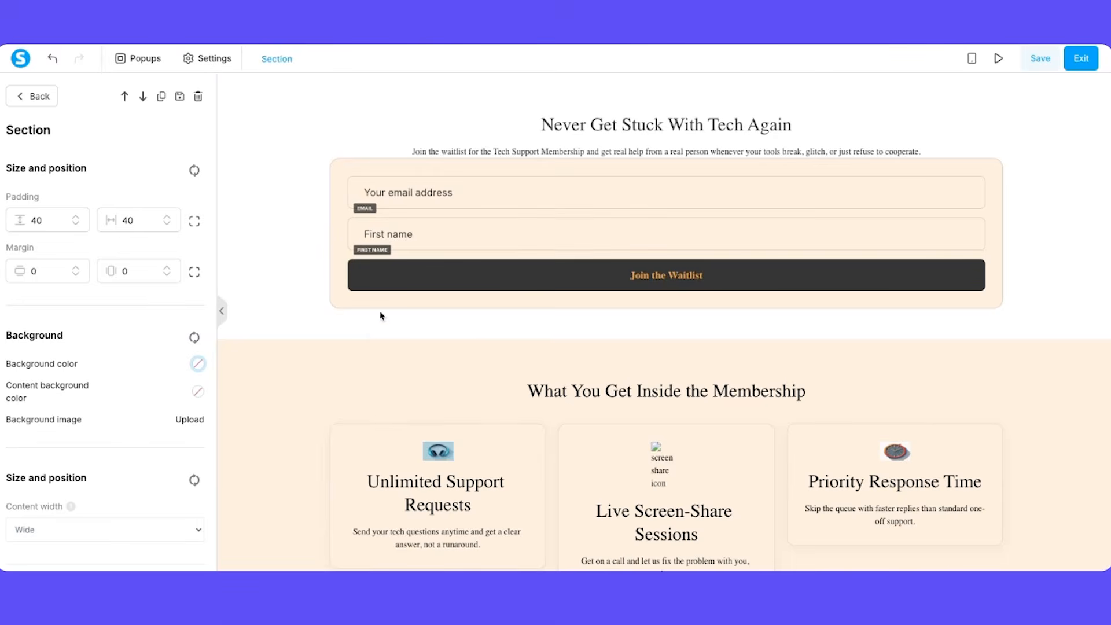
# Step: Review the rest of the squeeze page, including the error-message bulleted list, testimonials, FAQ and final waitlist section
pyautogui.scroll(-6, 526, 377)
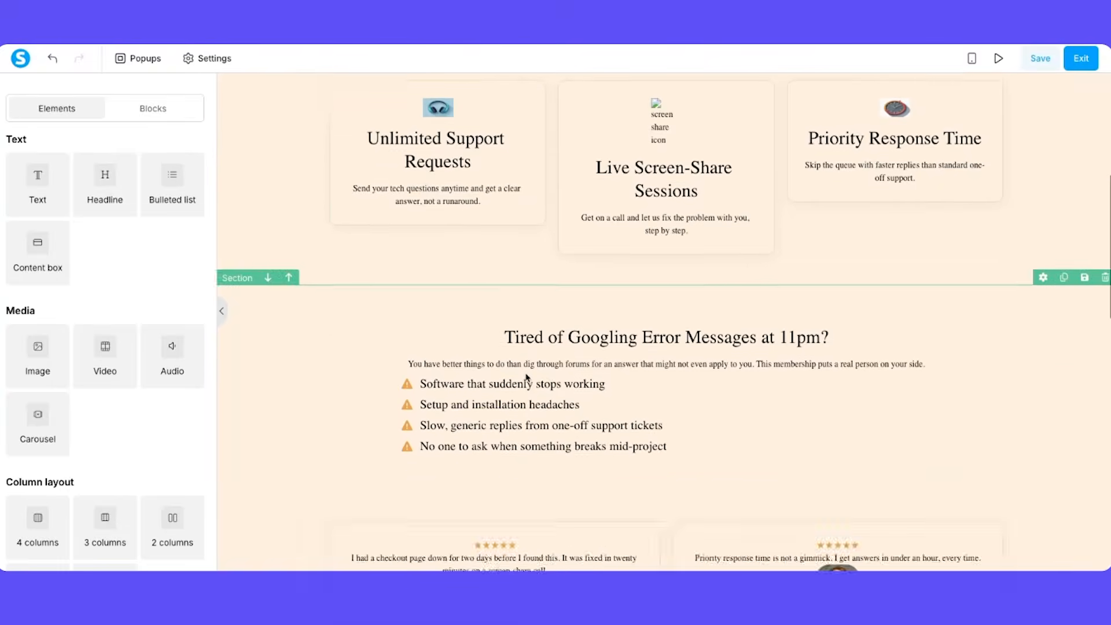
pyautogui.scroll(-1, 527, 377)
pyautogui.click(428, 318)
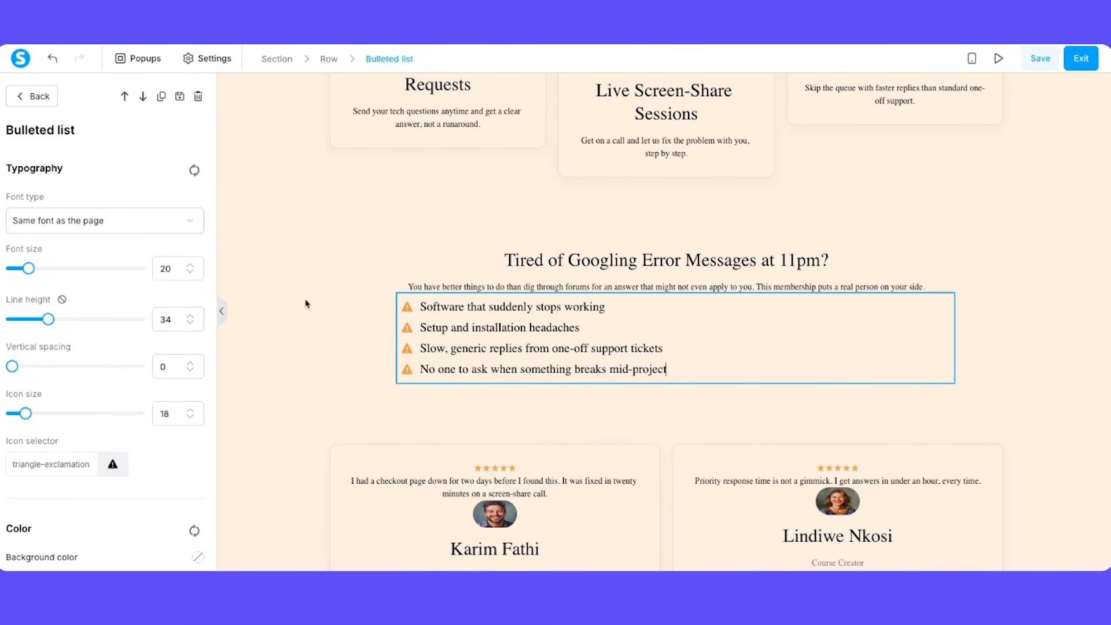
pyautogui.click(368, 382)
pyautogui.scroll(-8, 368, 382)
pyautogui.scroll(-5, 639, 374)
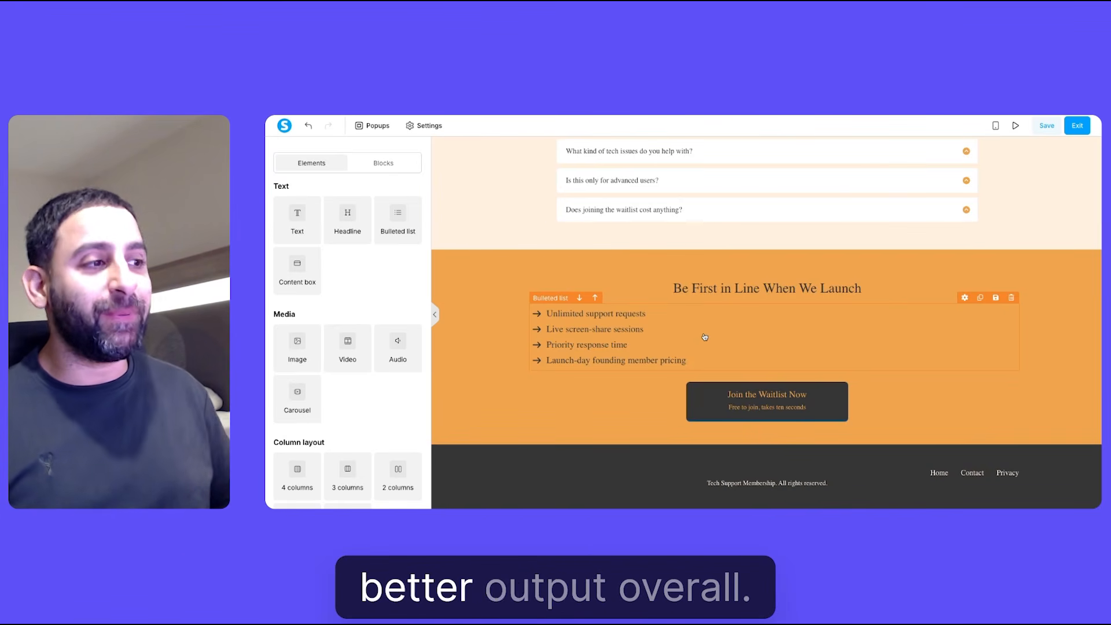
# Step: Exit the page editor, preview the funnel's Waitlist Thank You Page live, and close the preview
pyautogui.click(1071, 130)
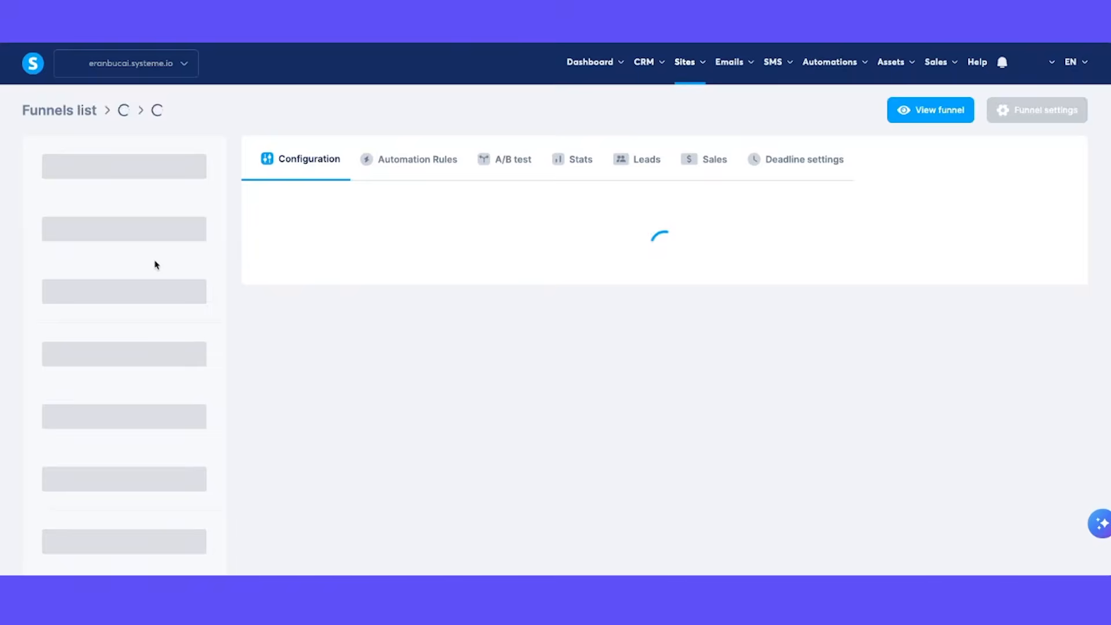
pyautogui.click(114, 215)
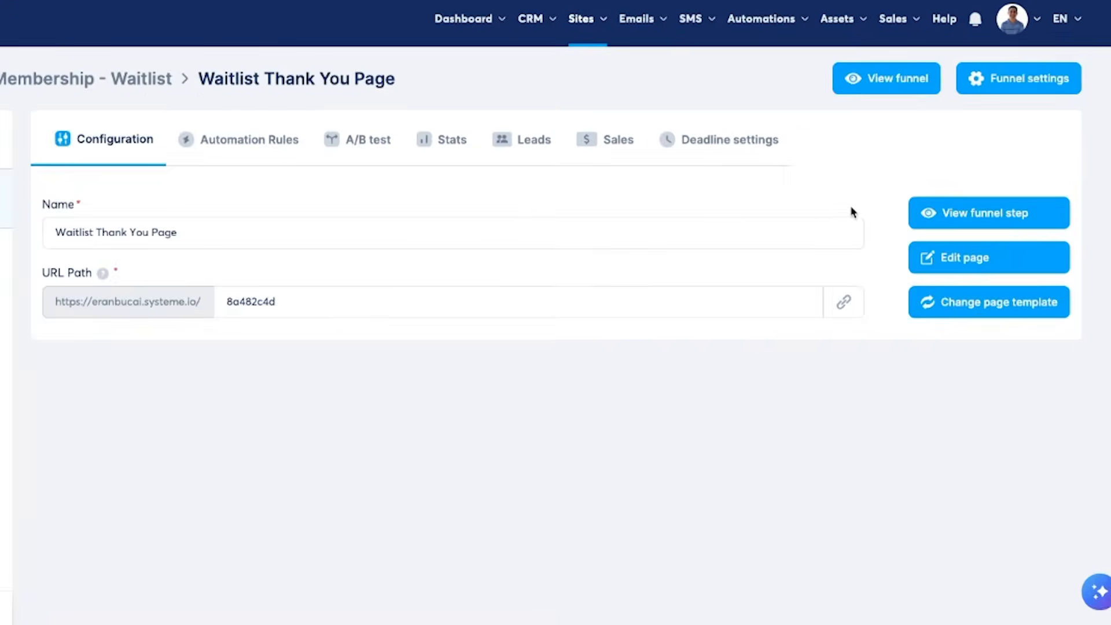
pyautogui.click(926, 223)
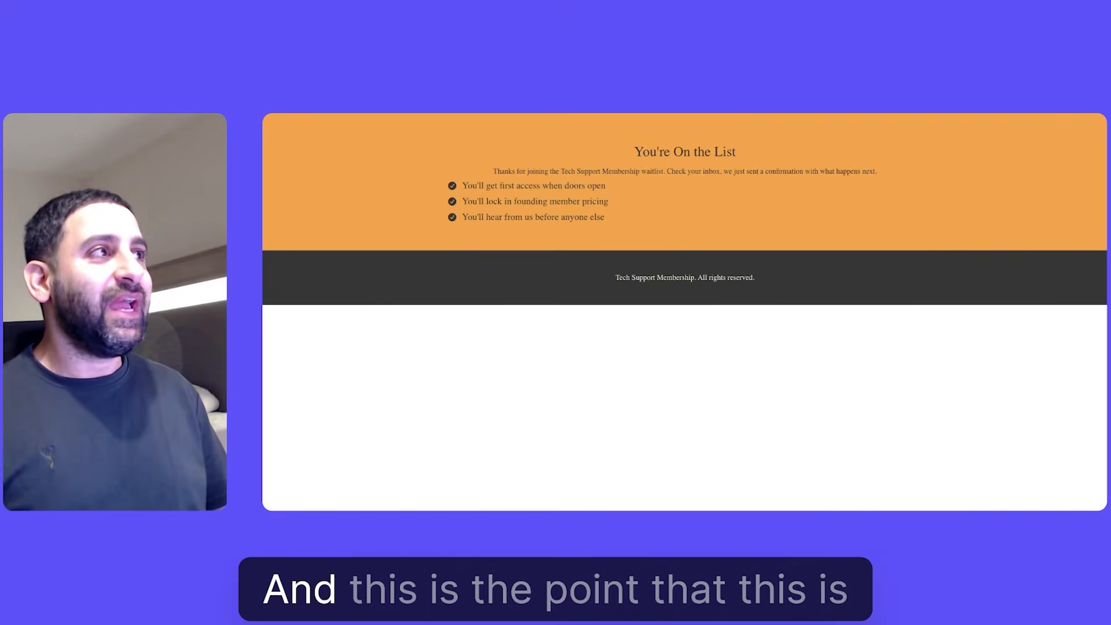
pyautogui.press('super+w')
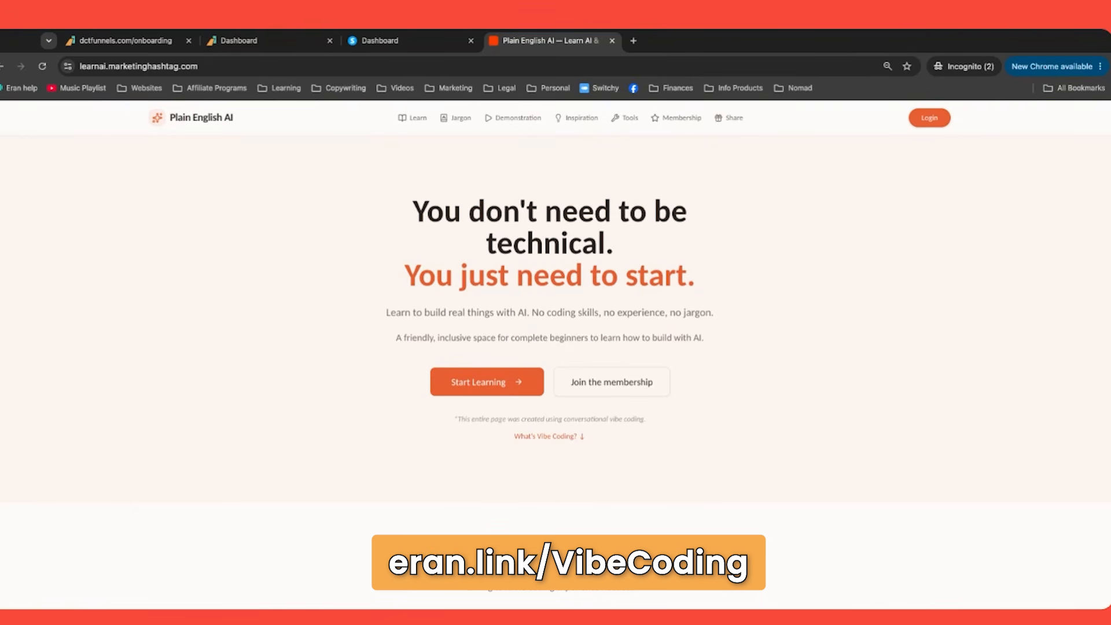
# Step: Start the learning material on the Plain English AI site with the lesson "The 4 Stages of AI"
pyautogui.click(509, 384)
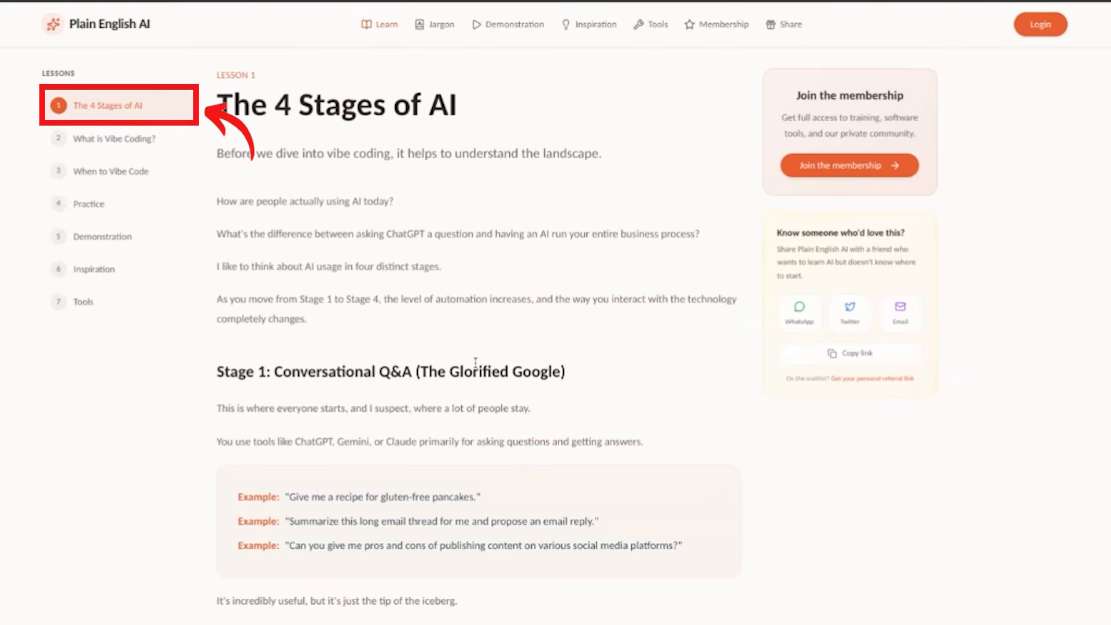